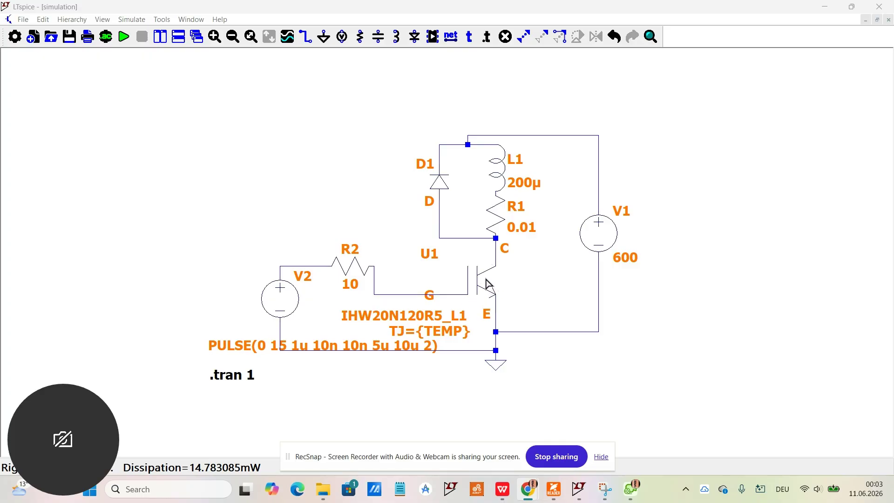
Switch to the Chrome window with the Google results and search for IHW20N120R5_L1
{"action": "mouse_move", "coordinate": [530, 491]}
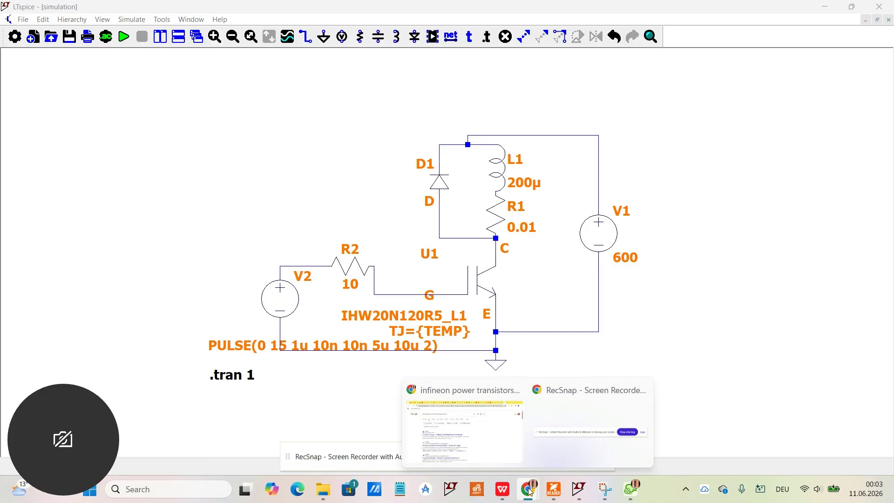
{"action": "left_click", "coordinate": [487, 439]}
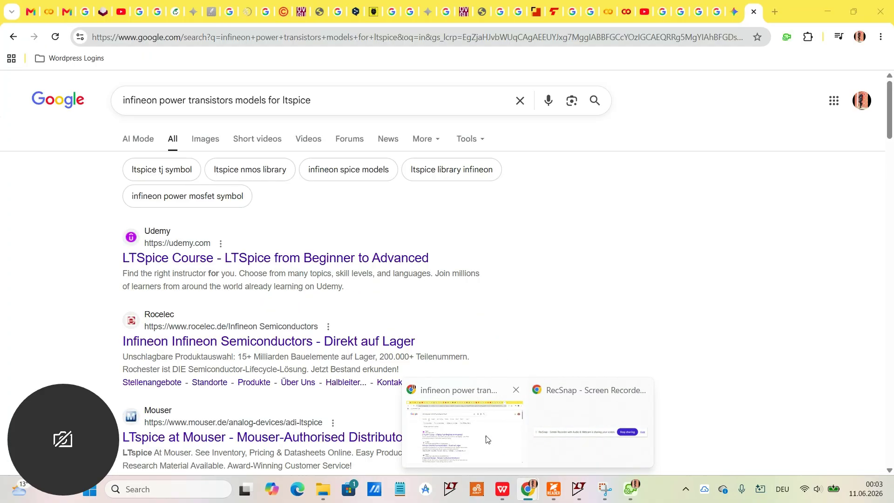
{"action": "left_click", "coordinate": [518, 101]}
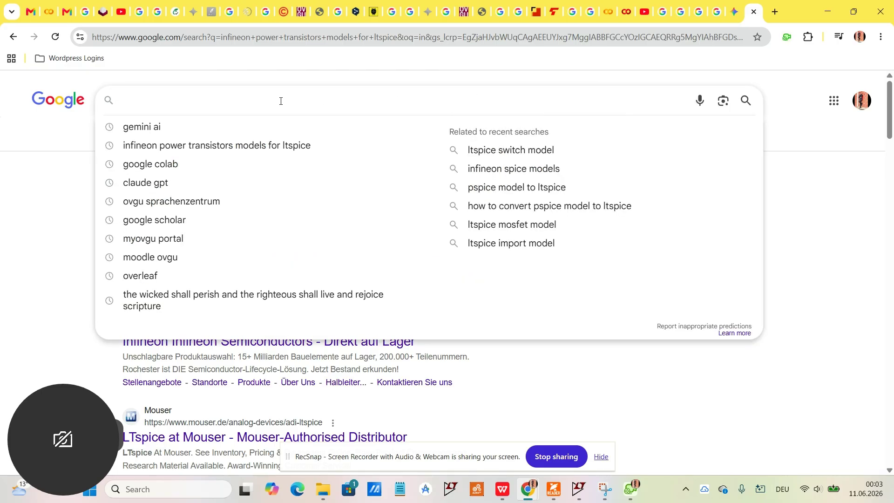
{"action": "type", "text": "IHW20N120R5_L1"}
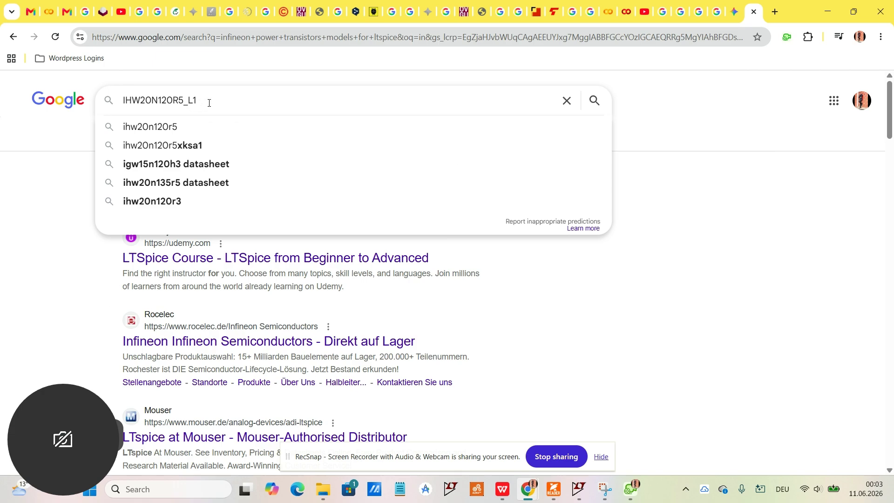
{"action": "key", "text": "Return"}
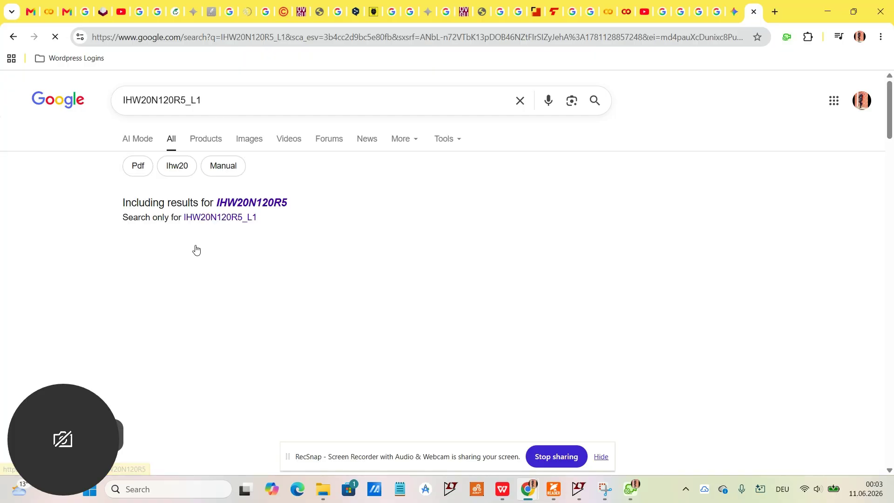
Open Infineon's own product page for the IHW20N120R5 IGBT from the search results
{"action": "scroll", "coordinate": [224, 240], "scroll_direction": "down", "scroll_amount": 12}
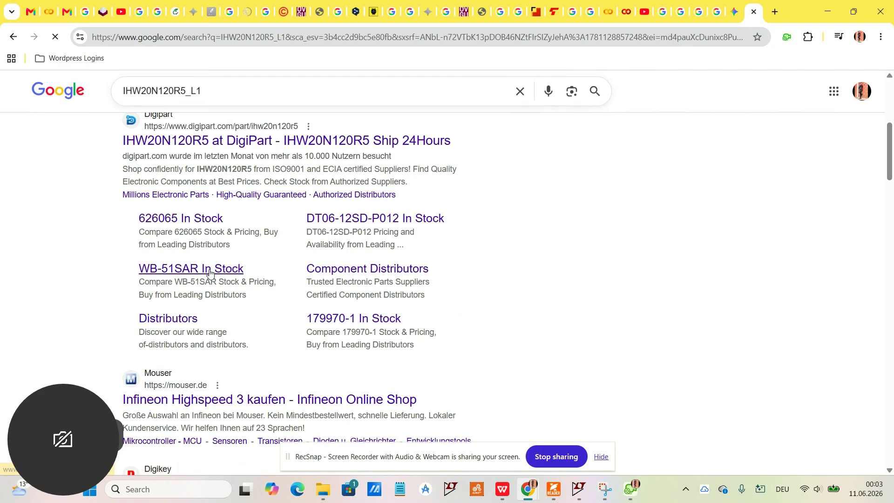
{"action": "scroll", "coordinate": [200, 261], "scroll_direction": "down", "scroll_amount": 6}
{"action": "scroll", "coordinate": [198, 256], "scroll_direction": "up", "scroll_amount": 4}
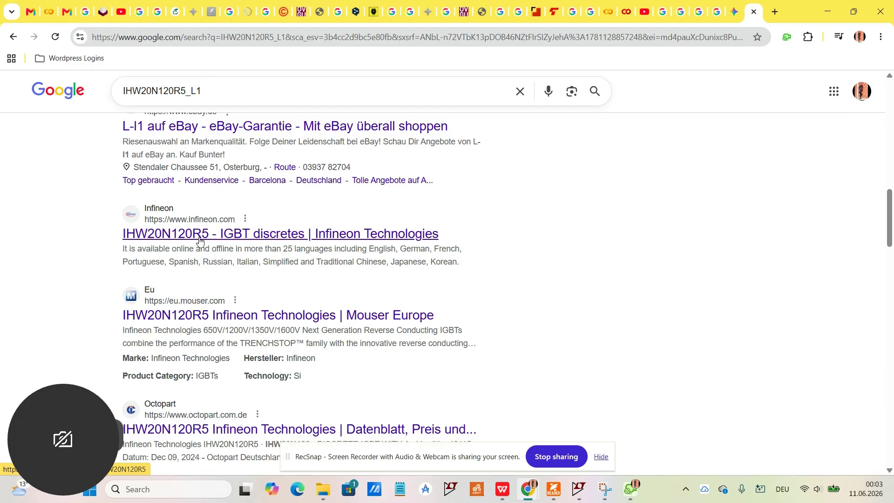
{"action": "left_click", "coordinate": [199, 240]}
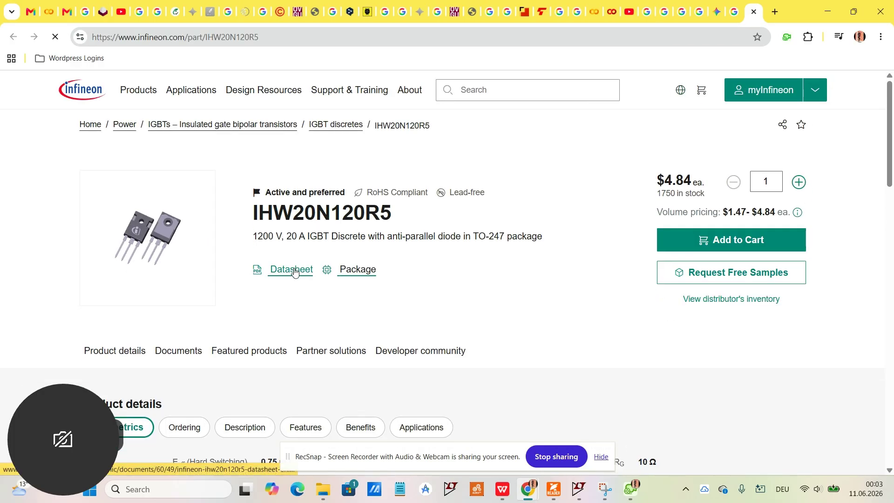
Look through the IHW20N120R5 product page's parameters, documents and design resources for available simulation models
{"action": "scroll", "coordinate": [300, 273], "scroll_direction": "down", "scroll_amount": 3}
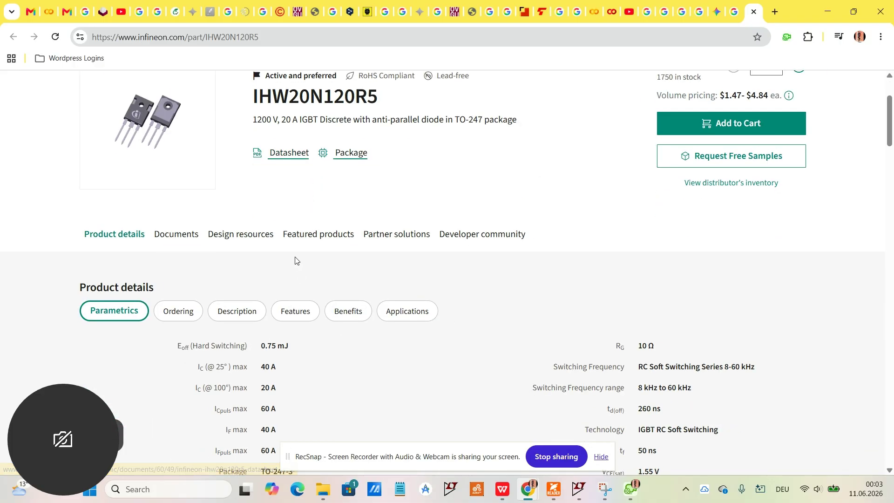
{"action": "scroll", "coordinate": [285, 248], "scroll_direction": "down", "scroll_amount": 10}
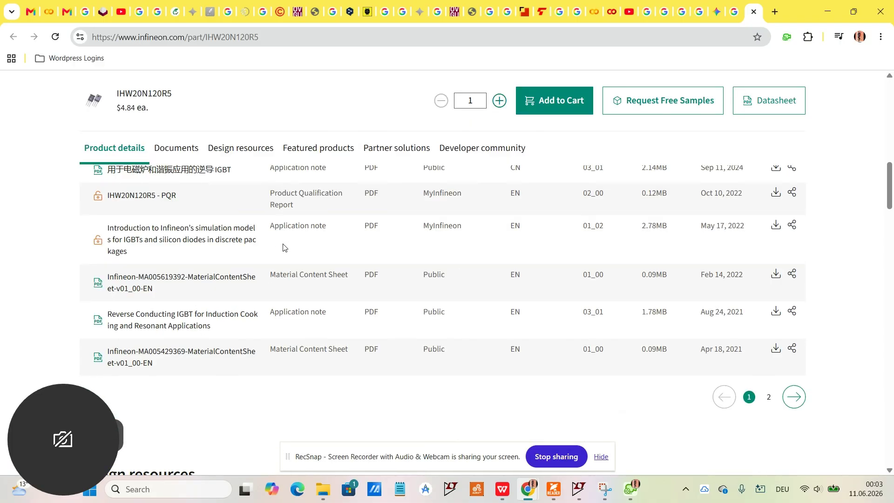
{"action": "scroll", "coordinate": [282, 247], "scroll_direction": "down", "scroll_amount": 10}
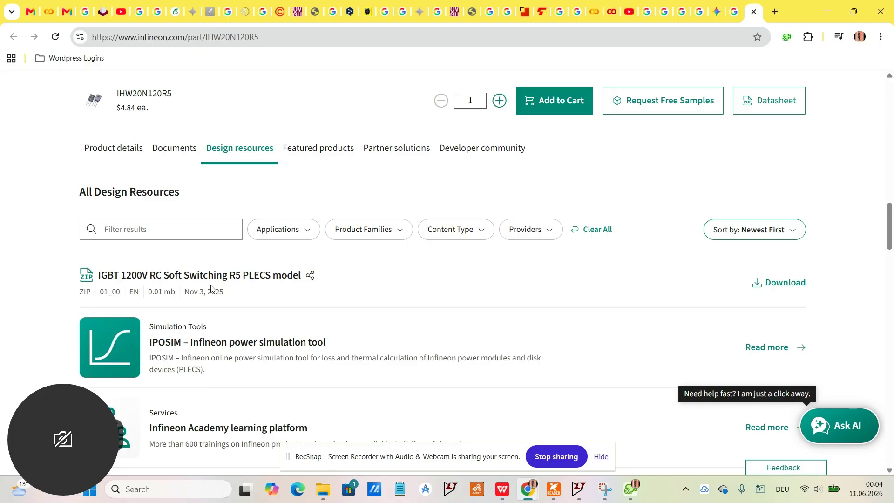
{"action": "scroll", "coordinate": [251, 290], "scroll_direction": "down", "scroll_amount": 5}
{"action": "scroll", "coordinate": [251, 290], "scroll_direction": "down", "scroll_amount": 5}
{"action": "scroll", "coordinate": [250, 293], "scroll_direction": "up", "scroll_amount": 6}
{"action": "scroll", "coordinate": [253, 289], "scroll_direction": "up", "scroll_amount": 15}
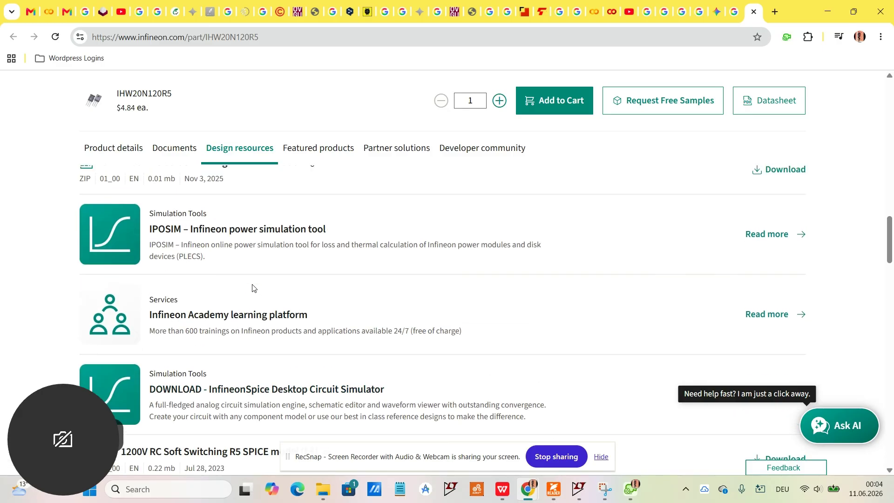
{"action": "scroll", "coordinate": [233, 257], "scroll_direction": "up", "scroll_amount": 8}
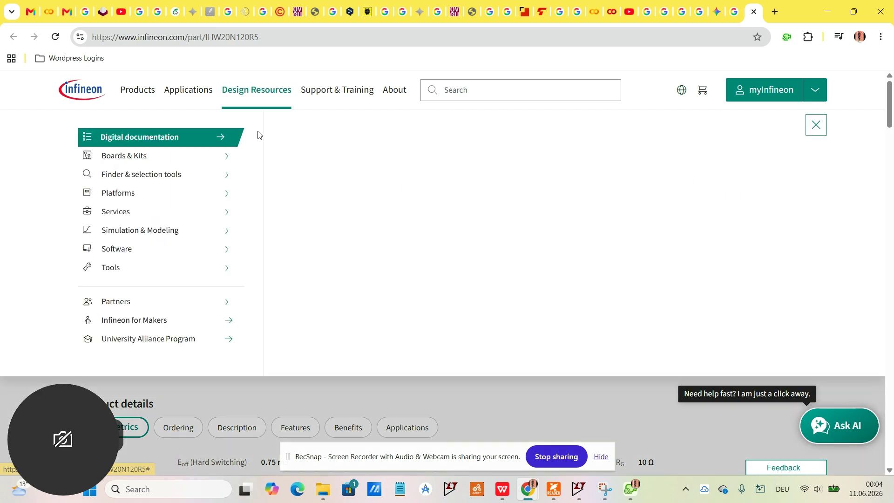
{"action": "scroll", "coordinate": [252, 266], "scroll_direction": "down", "scroll_amount": 12}
{"action": "scroll", "coordinate": [249, 268], "scroll_direction": "down", "scroll_amount": 6}
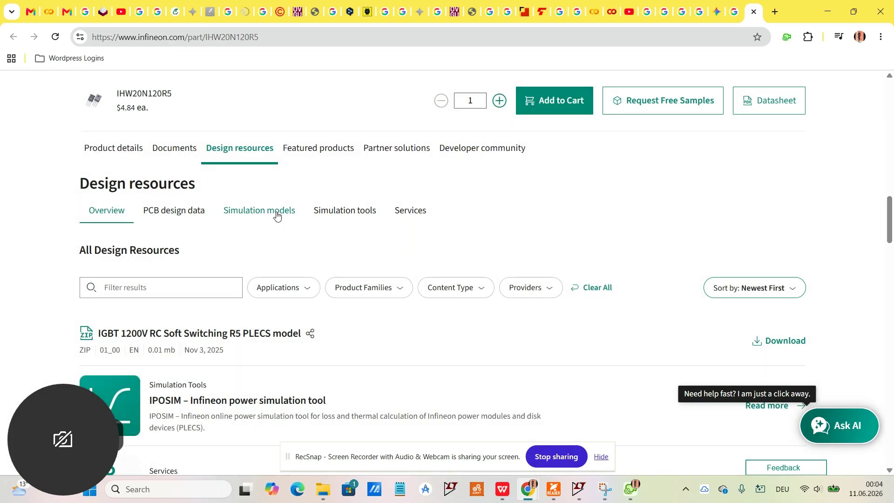
Download the IGBT 1200V RC Soft Switching R5 SPICE model (L1) from the simulation models and check it in the recent downloads
{"action": "left_click", "coordinate": [277, 213]}
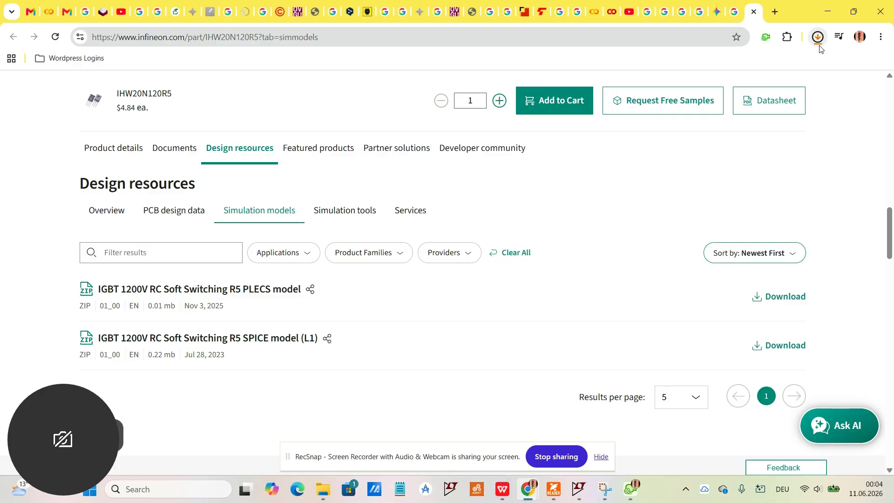
{"action": "left_click", "coordinate": [821, 39]}
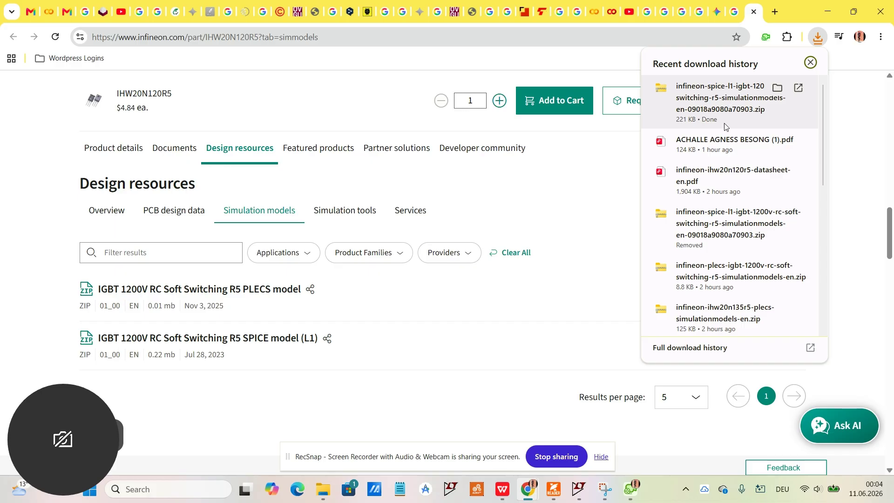
{"action": "left_click", "coordinate": [519, 187]}
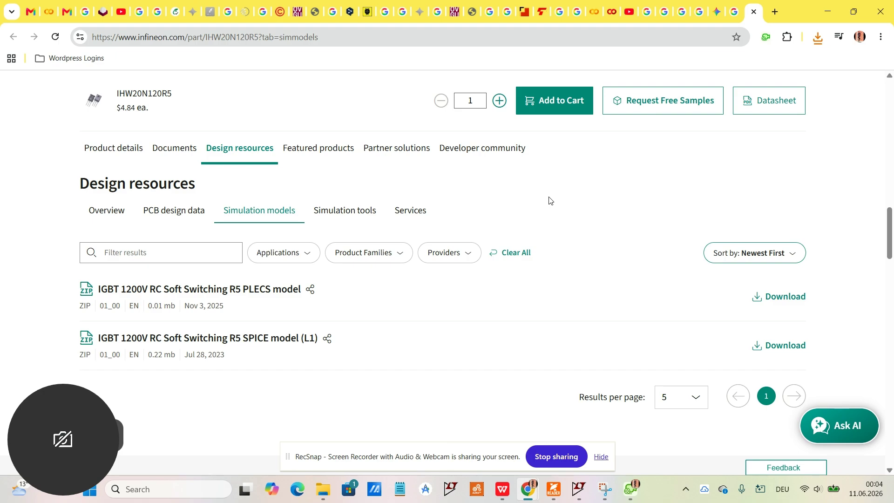
Switch back to LTspice and review the pulse settings of gate voltage source V2 without changing them
{"action": "left_click", "coordinate": [579, 489]}
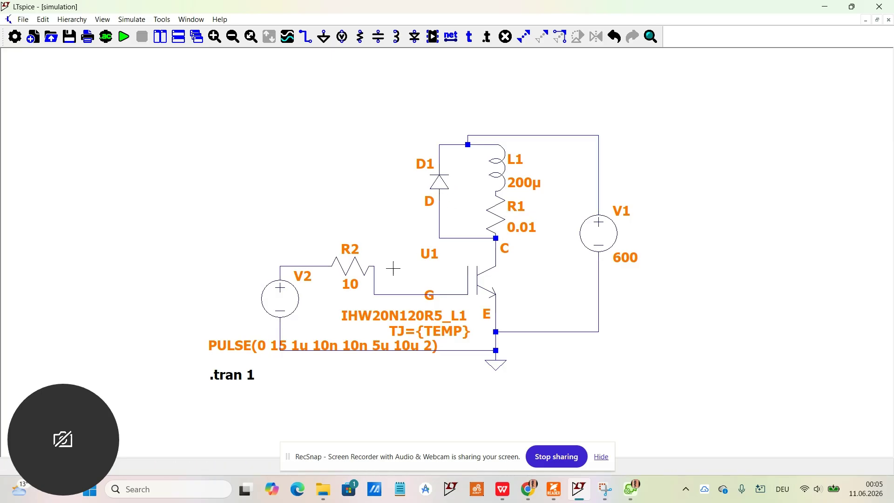
{"action": "right_click", "coordinate": [283, 303]}
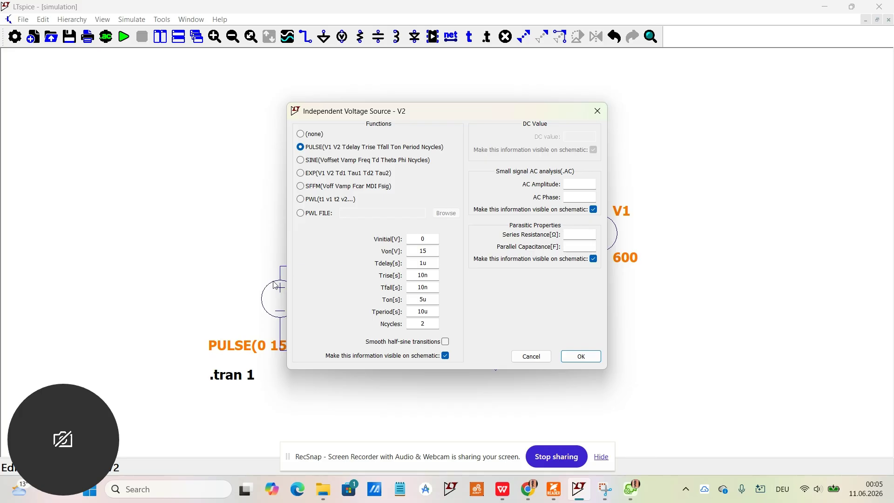
{"action": "left_click", "coordinate": [597, 111]}
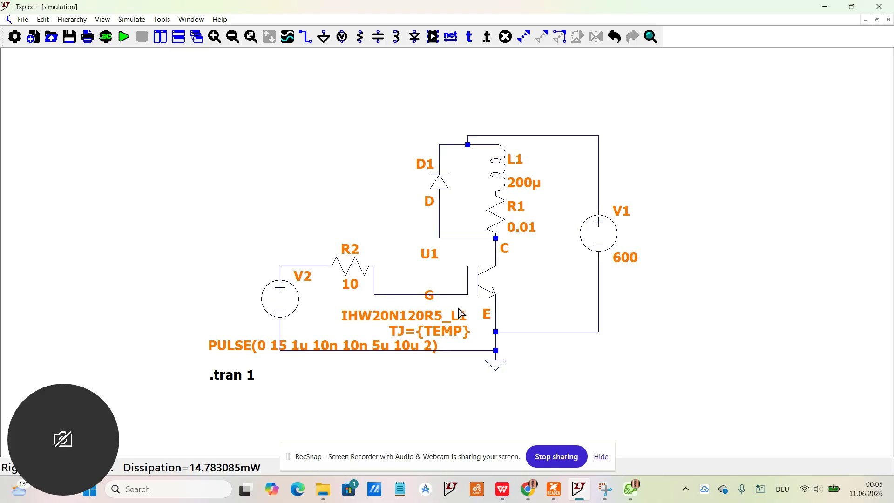
{"action": "right_click", "coordinate": [285, 304]}
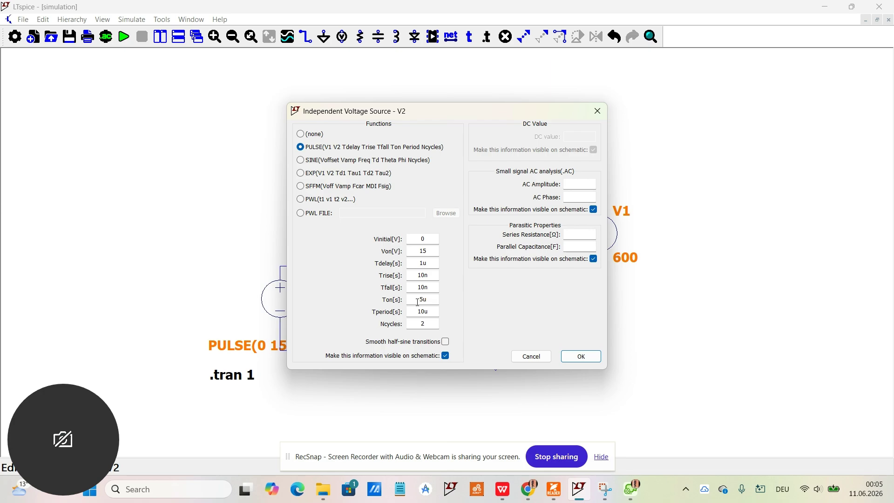
{"action": "left_click", "coordinate": [576, 352]}
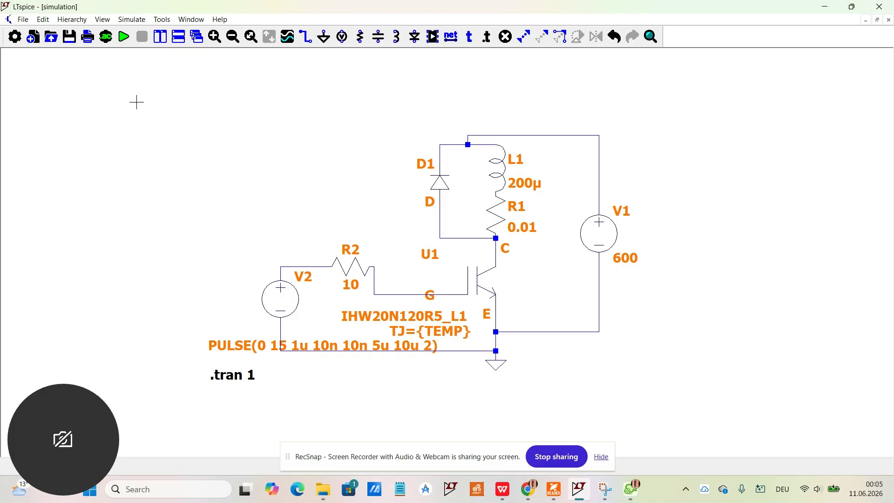
Run the transient simulation and add a second plot pane above the existing waveform pane
{"action": "mouse_move", "coordinate": [582, 232]}
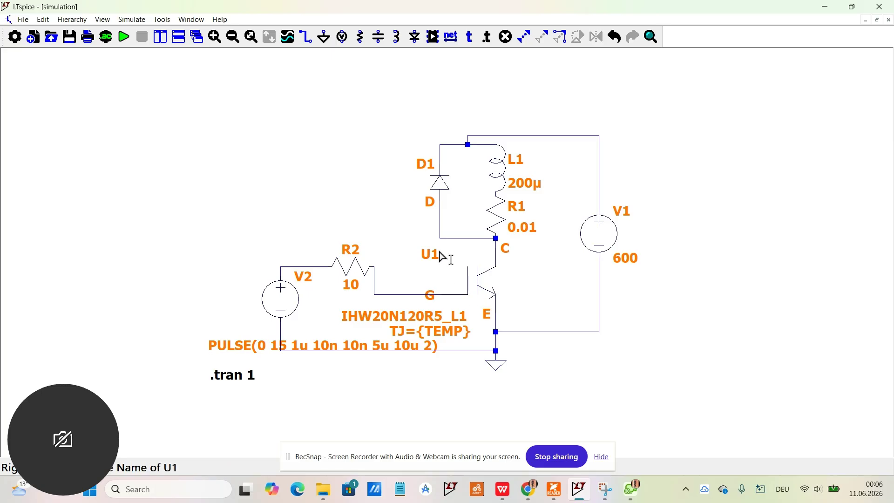
{"action": "left_click", "coordinate": [124, 42]}
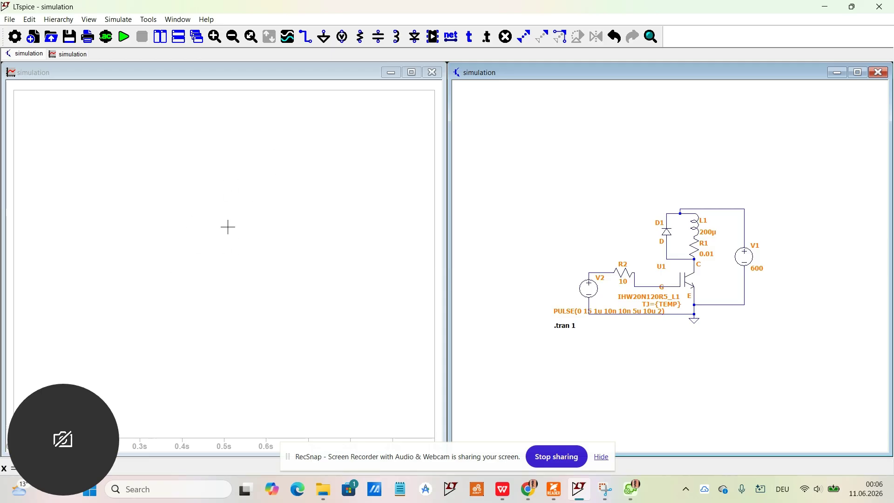
{"action": "right_click", "coordinate": [186, 191]}
{"action": "left_click", "coordinate": [145, 182]}
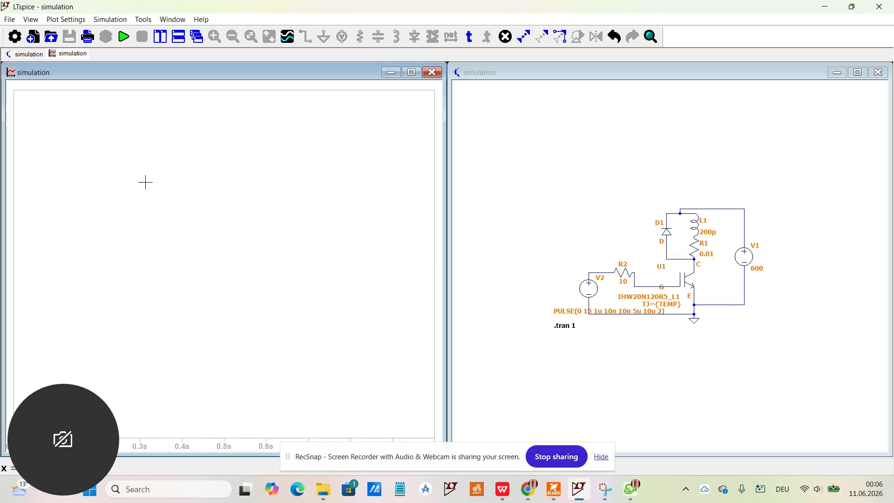
{"action": "right_click", "coordinate": [144, 181]}
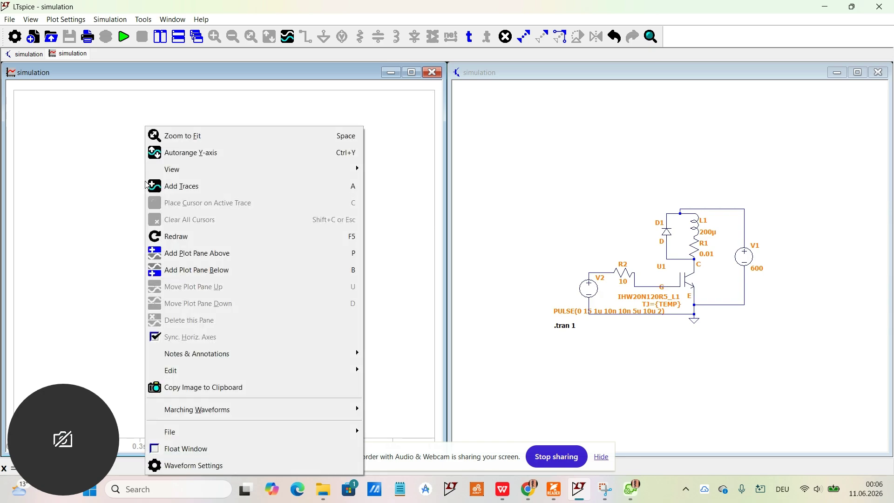
{"action": "left_click", "coordinate": [202, 256]}
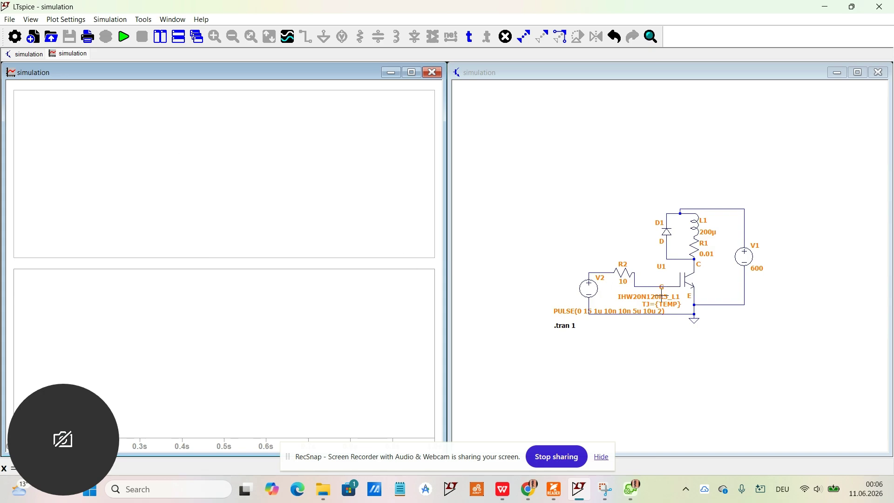
Plot the voltage on the wire between R2 and the IGBT gate, and zoom in on its two pulses near time zero
{"action": "left_click", "coordinate": [646, 277]}
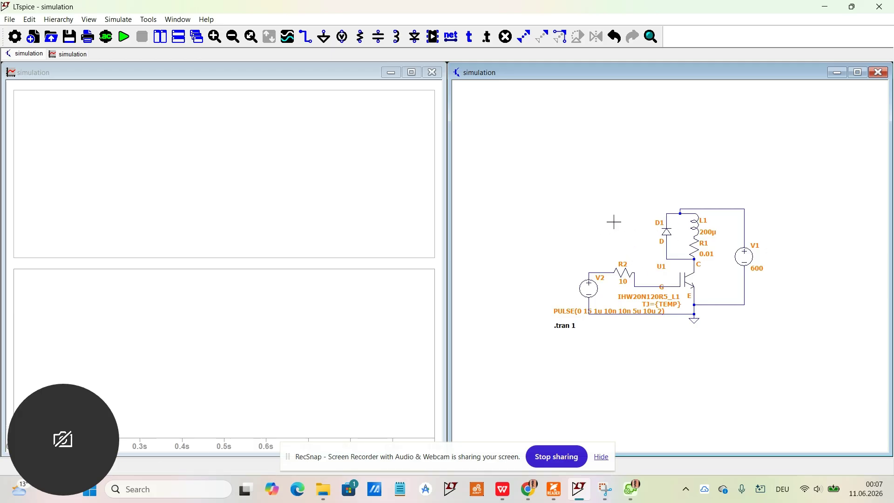
{"action": "left_click", "coordinate": [647, 286]}
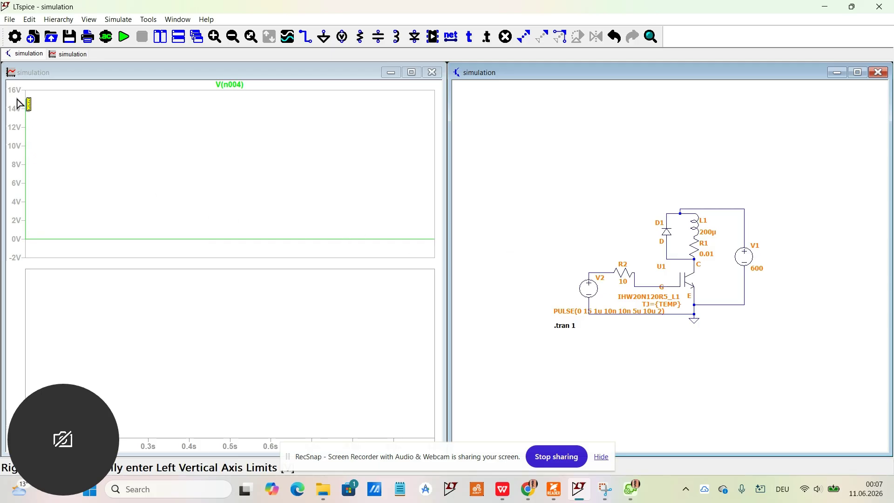
{"action": "left_click_drag", "start_coordinate": [21, 103], "coordinate": [31, 253]}
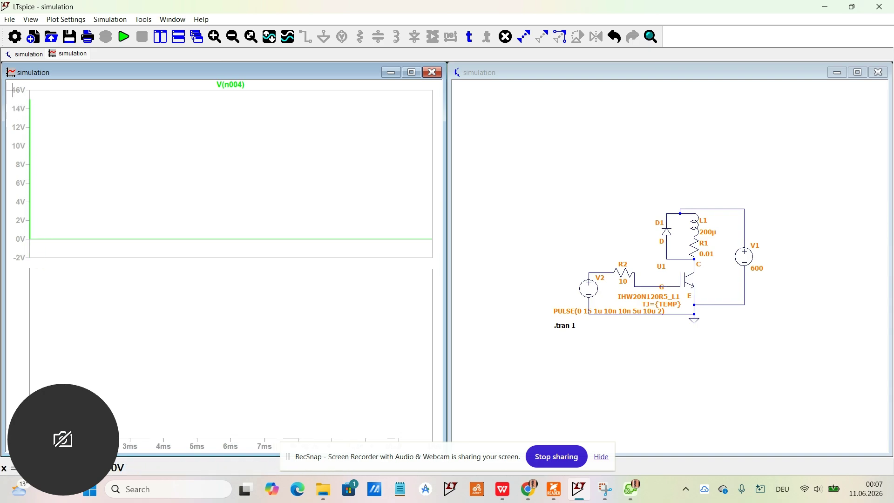
{"action": "left_click_drag", "start_coordinate": [21, 99], "coordinate": [33, 253]}
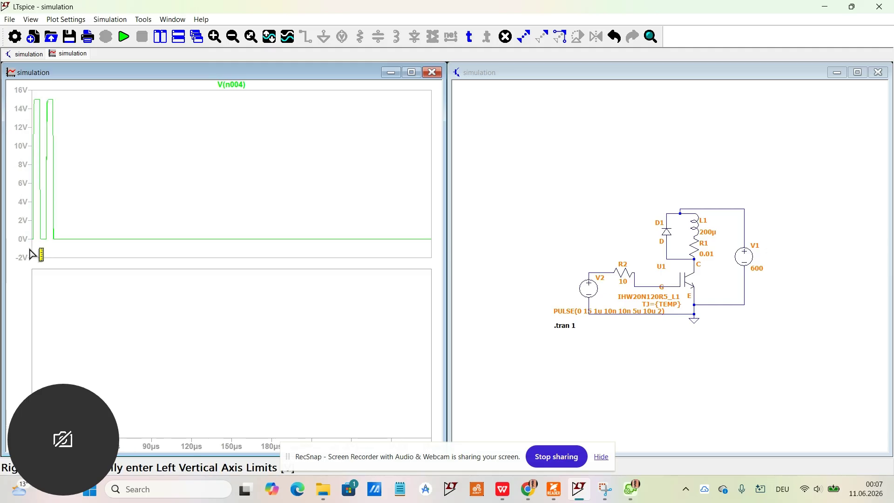
{"action": "left_click_drag", "start_coordinate": [28, 94], "coordinate": [69, 261]}
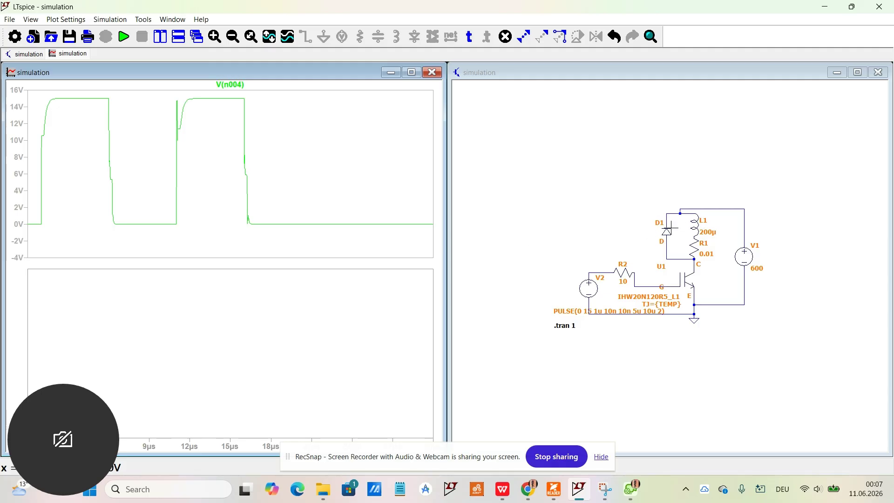
Add the voltage of the supply node above L1 and D1 to the upper plot pane
{"action": "left_click", "coordinate": [699, 186]}
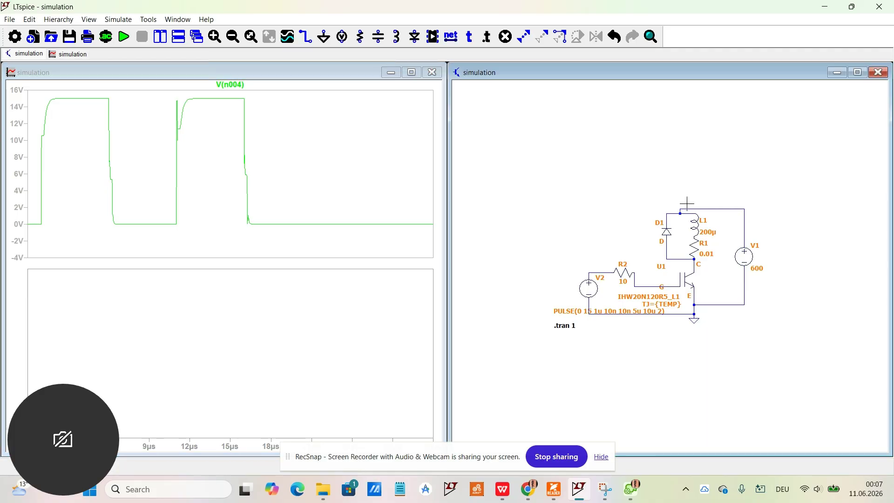
{"action": "mouse_move", "coordinate": [691, 207]}
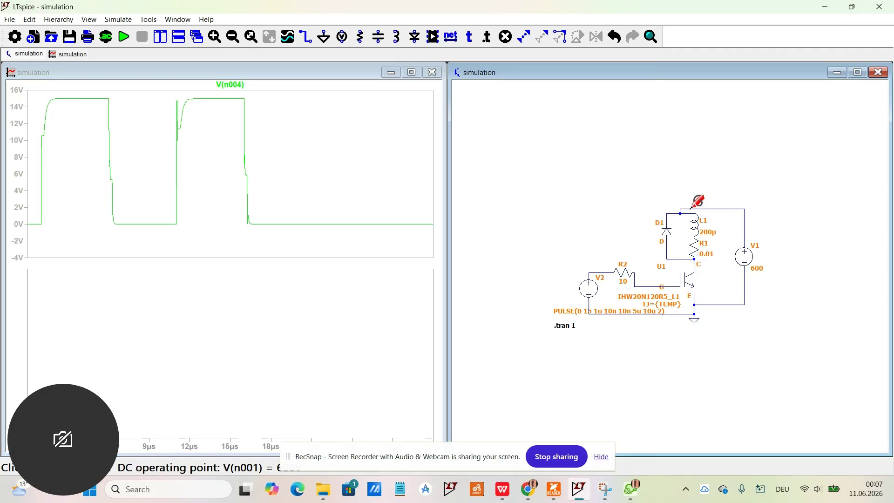
{"action": "left_click", "coordinate": [691, 208]}
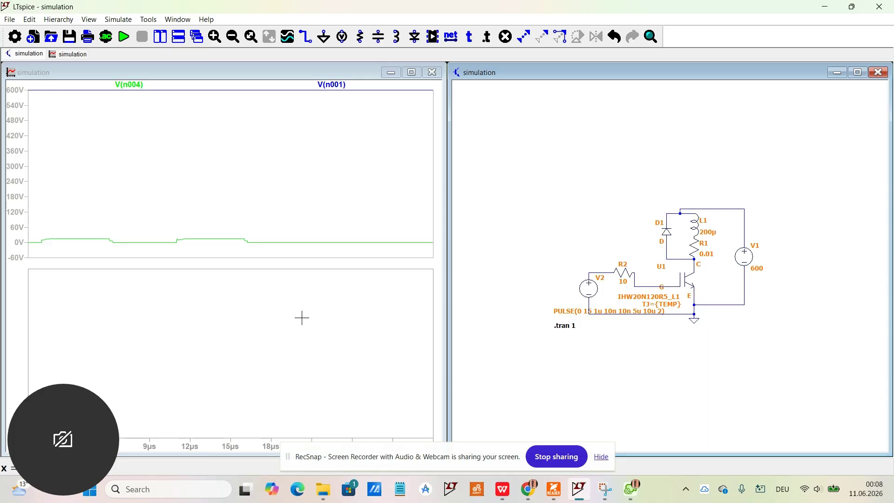
Plot the IGBT's collector current and the current through inductor L1 together in the lower plot pane
{"action": "left_click", "coordinate": [208, 329]}
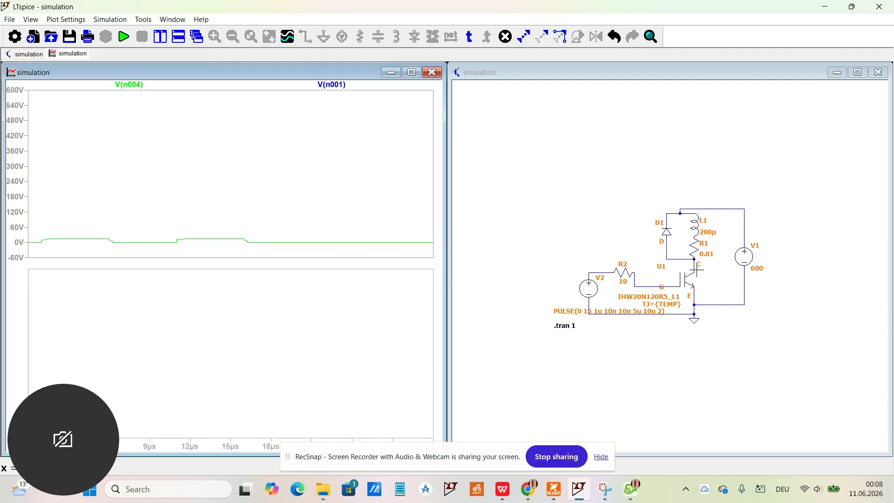
{"action": "left_click", "coordinate": [734, 336]}
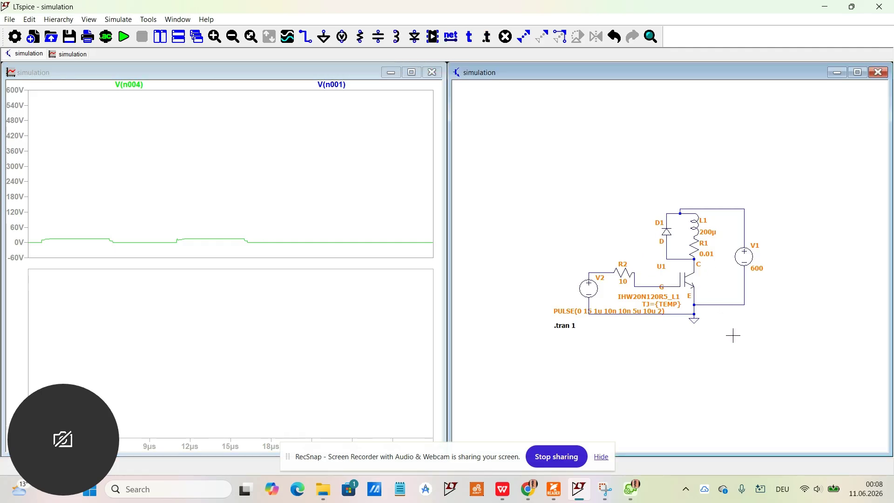
{"action": "left_click", "coordinate": [695, 264]}
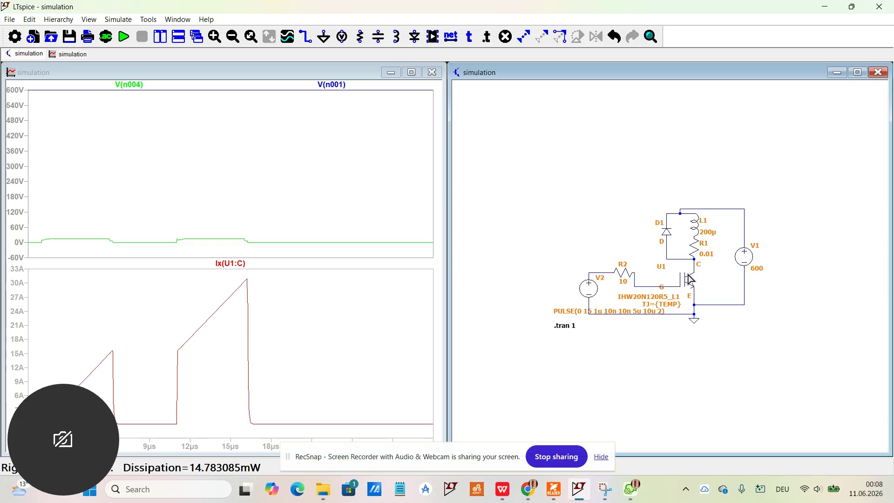
{"action": "left_click", "coordinate": [695, 222]}
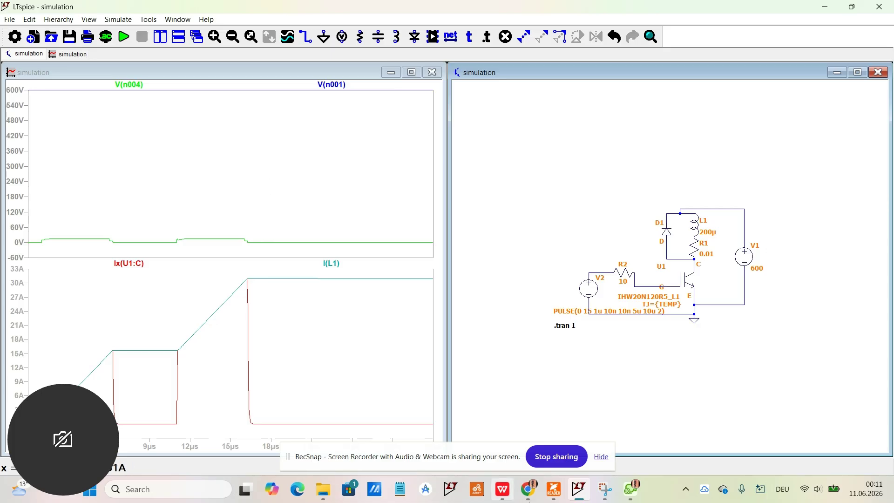
Switch to the IHW20N120R5 datasheet to check its inductive-load switching characteristics, and return to LTspice
{"action": "left_click", "coordinate": [505, 489]}
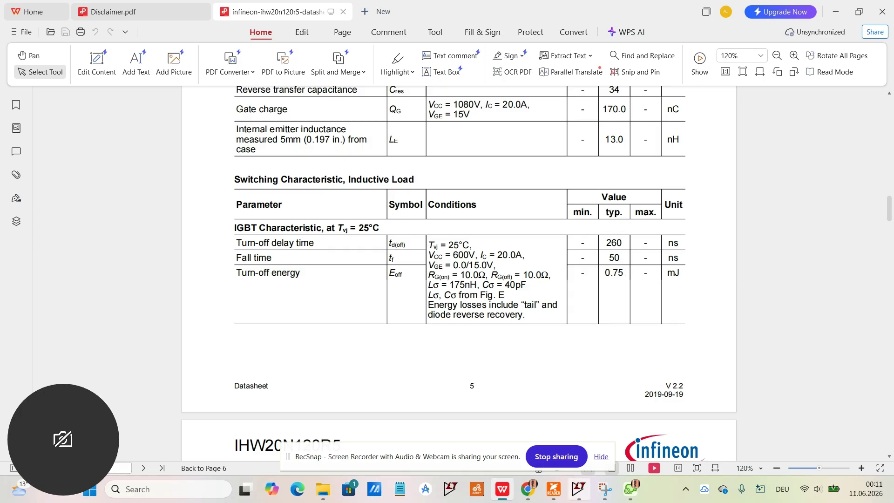
{"action": "left_click", "coordinate": [578, 489]}
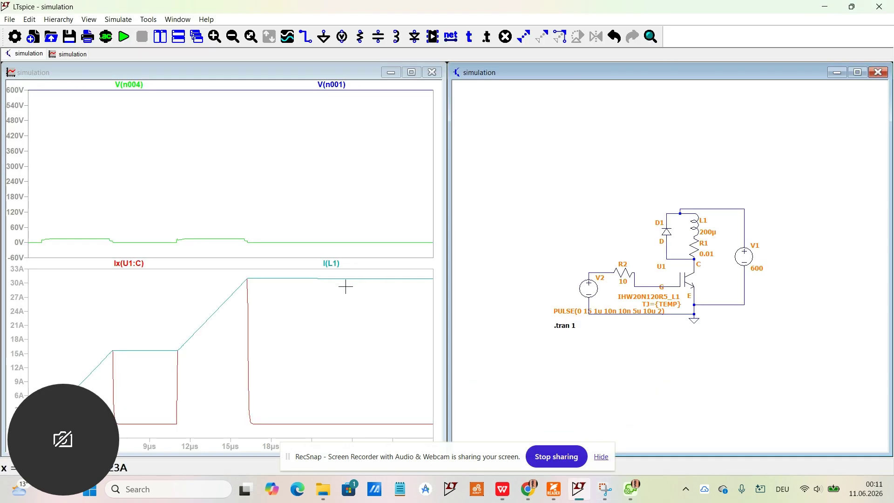
Add the power dissipation of IGBT U1 to the upper plot pane
{"action": "left_click", "coordinate": [144, 165]}
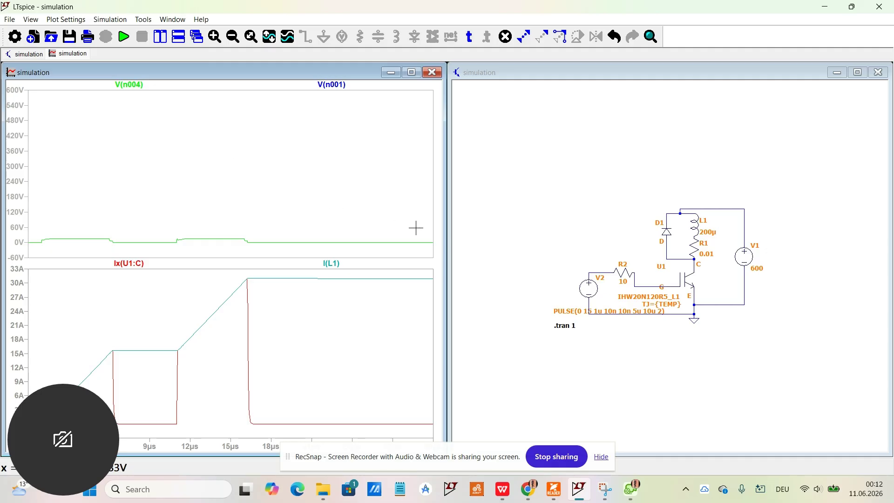
{"action": "left_click", "coordinate": [729, 335]}
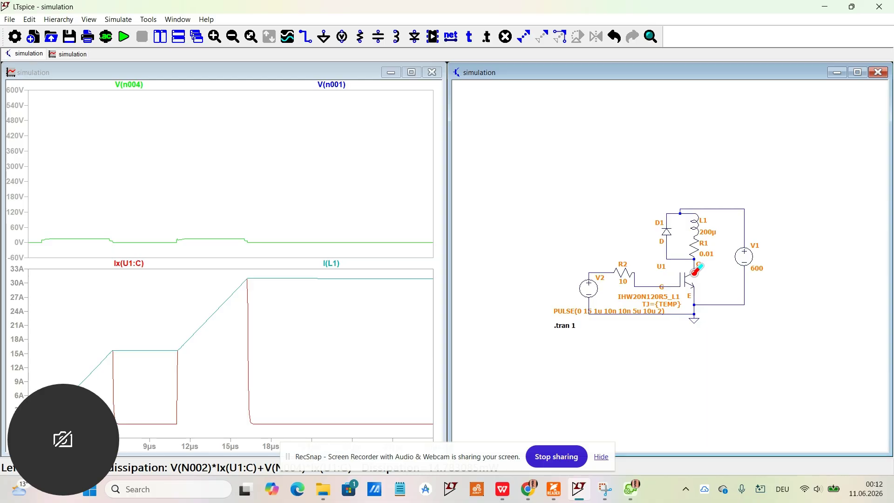
{"action": "left_click", "coordinate": [698, 269], "text": "alt"}
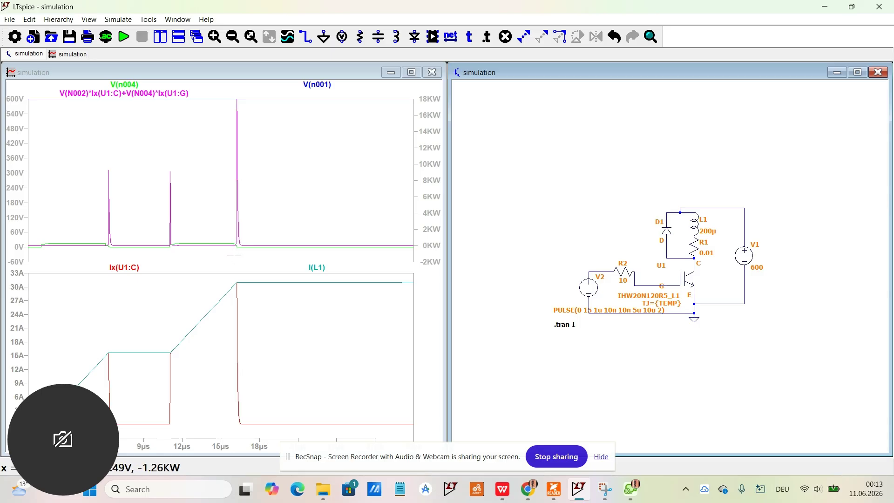
Zoom in on the second pulse's turn-on power peak, about 11 to 11.12 µs, and maximize the waveform window
{"action": "left_click_drag", "start_coordinate": [163, 166], "coordinate": [182, 256]}
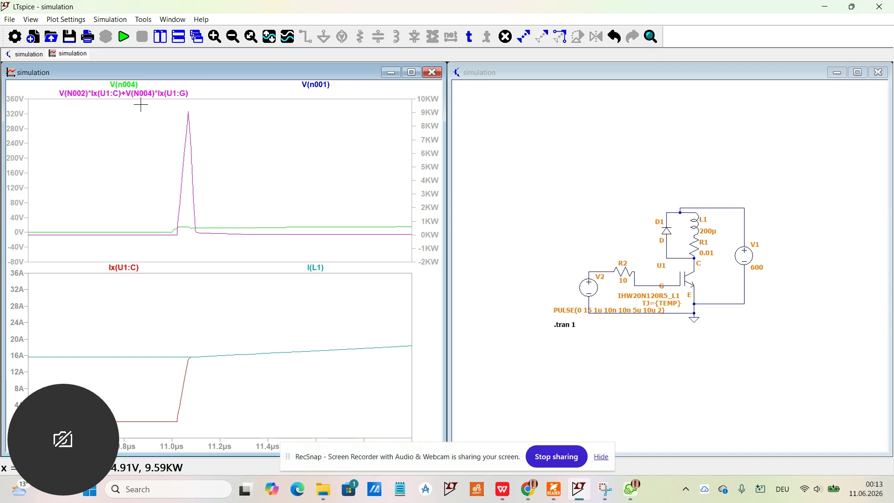
{"action": "left_click_drag", "start_coordinate": [139, 100], "coordinate": [242, 252]}
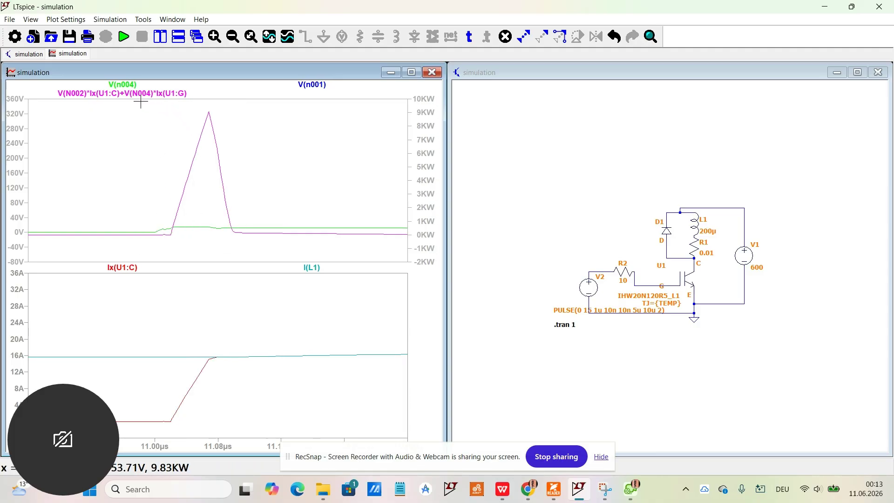
{"action": "left_click_drag", "start_coordinate": [130, 101], "coordinate": [266, 249]}
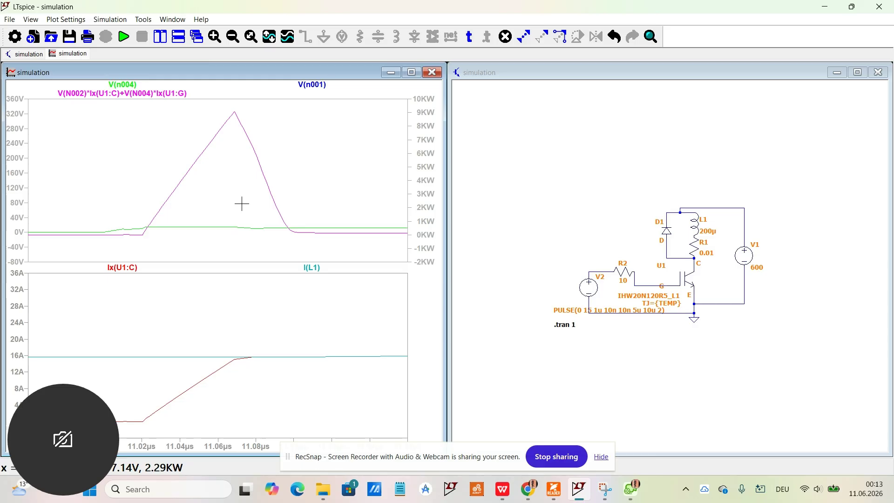
{"action": "left_click", "coordinate": [412, 72]}
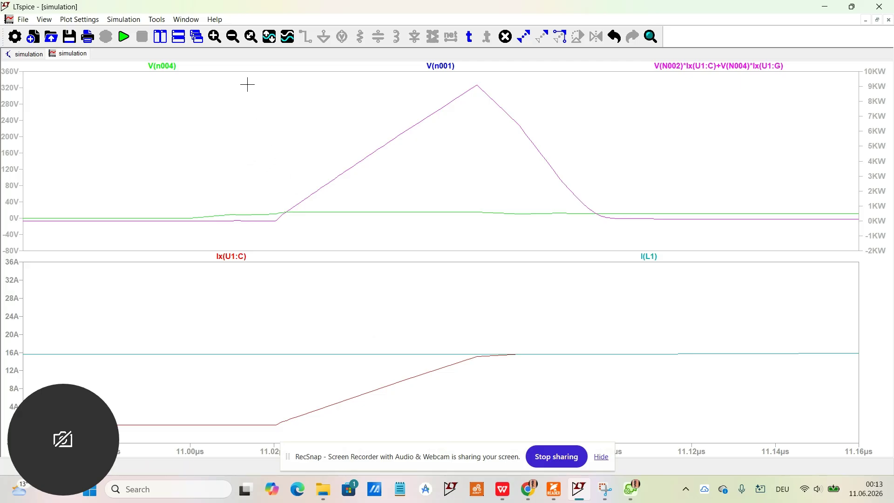
{"action": "left_click_drag", "start_coordinate": [228, 72], "coordinate": [657, 240]}
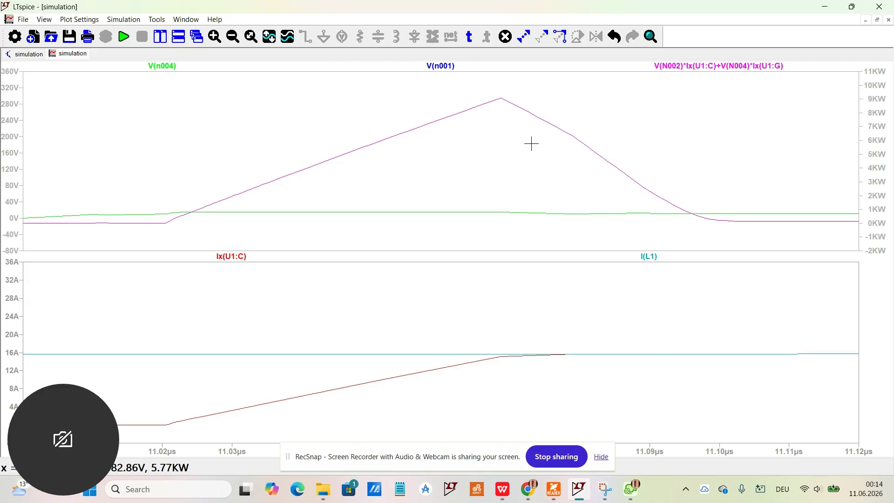
Attach both cursors to the IGBT power trace and place them at the peak's start, about 11.02 µs, and end, about 11.10 µs
{"action": "right_click", "coordinate": [699, 70]}
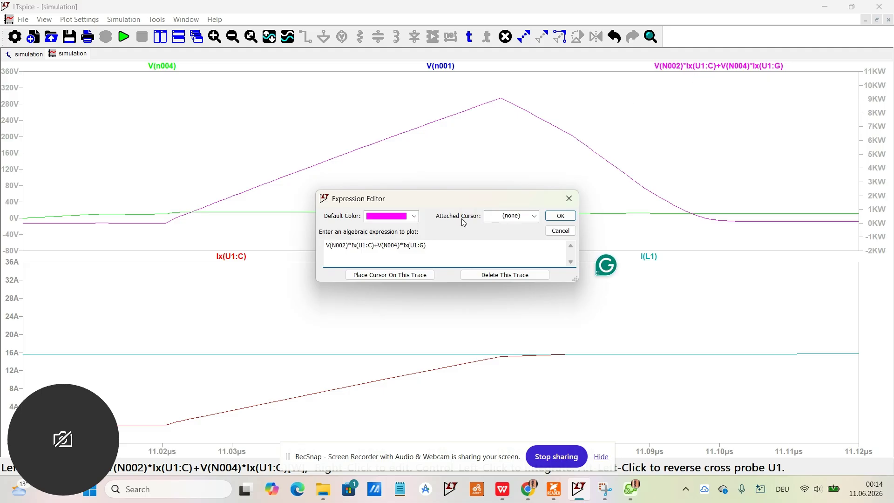
{"action": "left_click", "coordinate": [520, 217]}
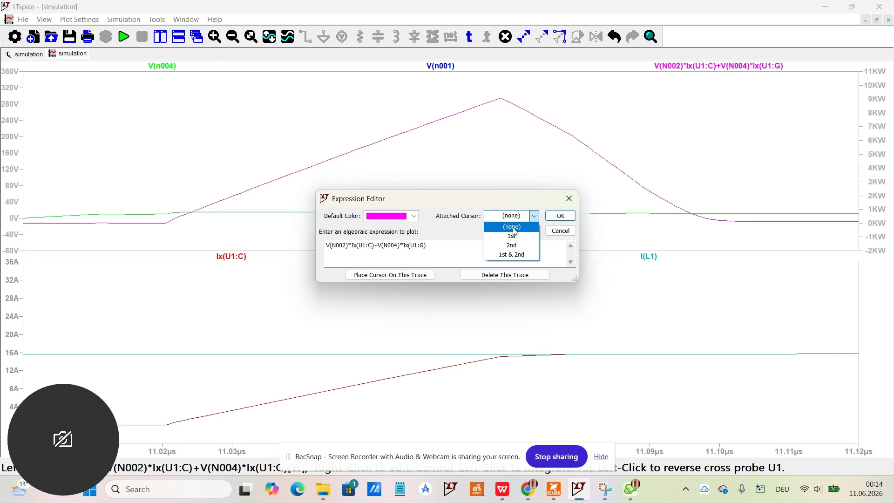
{"action": "left_click", "coordinate": [512, 255]}
{"action": "left_click", "coordinate": [565, 218]}
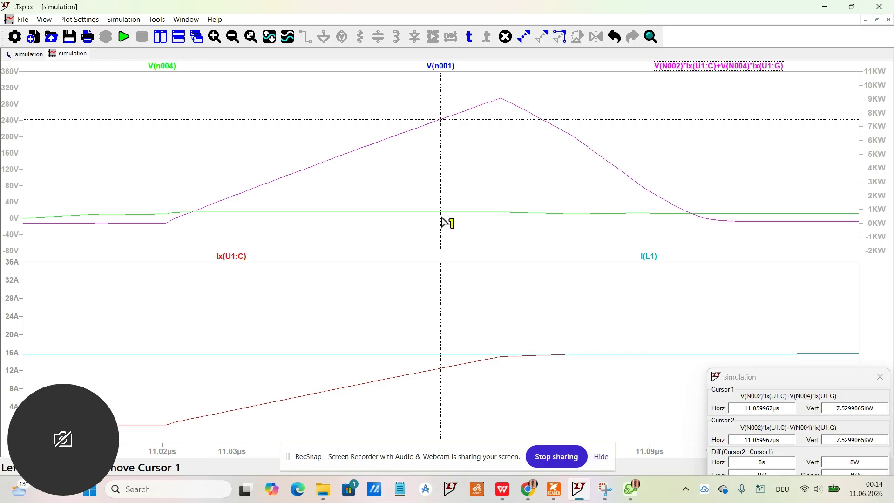
{"action": "left_click_drag", "start_coordinate": [442, 218], "coordinate": [165, 213]}
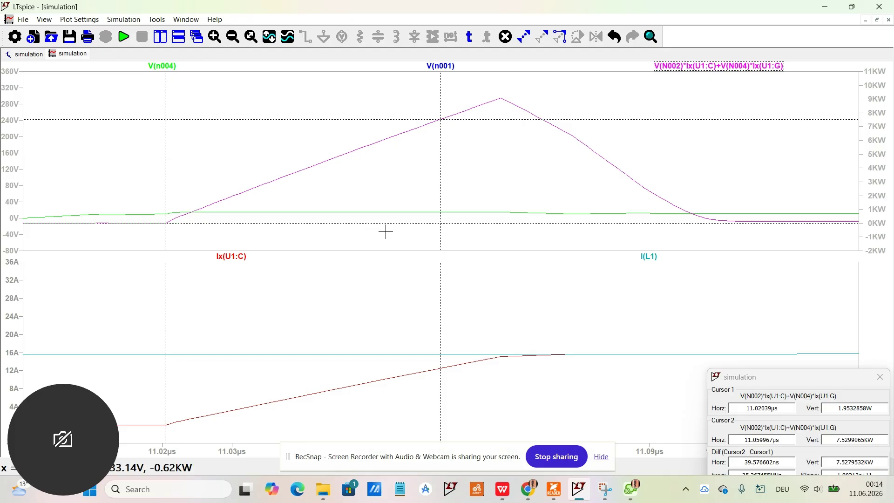
{"action": "left_click_drag", "start_coordinate": [441, 240], "coordinate": [715, 232]}
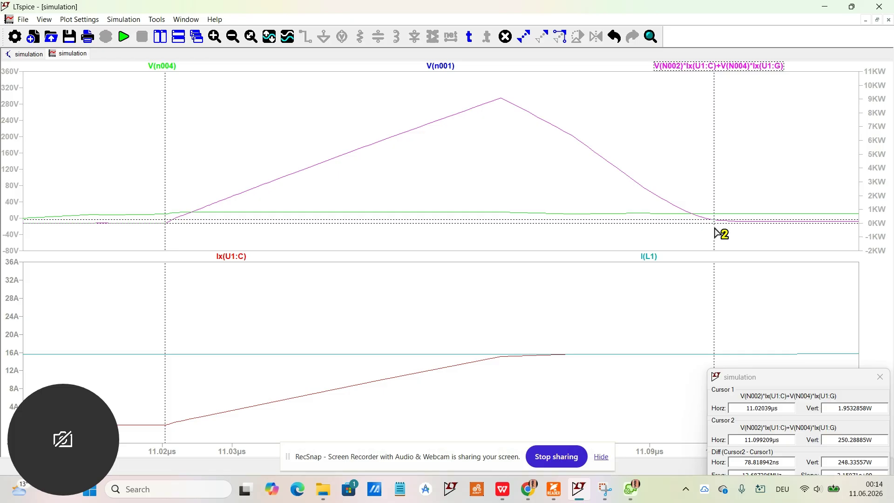
Integrate the IGBT power trace over the displayed turn-on interval to read its energy, and remove the cursors
{"action": "left_click", "coordinate": [694, 67], "text": "ctrl"}
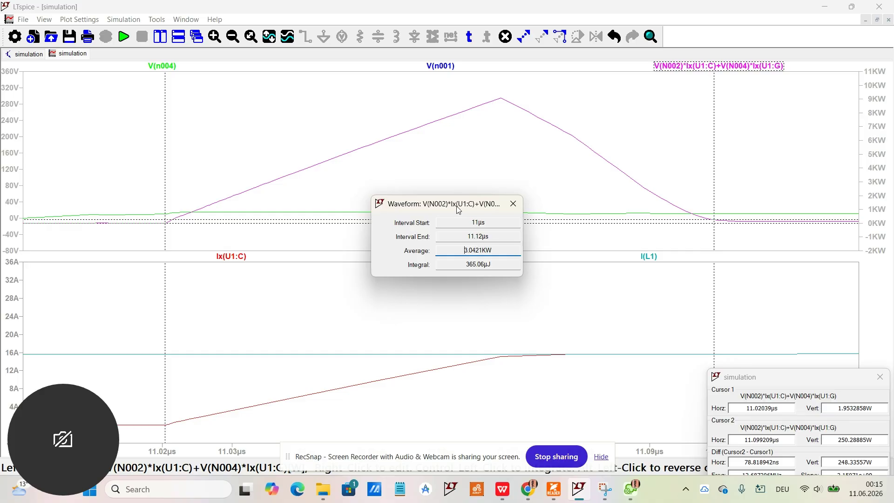
{"action": "left_click_drag", "start_coordinate": [461, 206], "coordinate": [738, 111]}
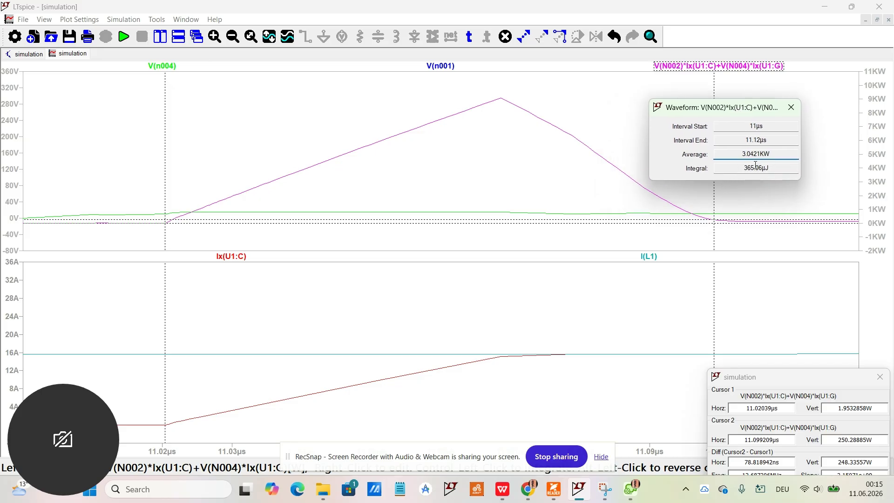
{"action": "left_click", "coordinate": [796, 114]}
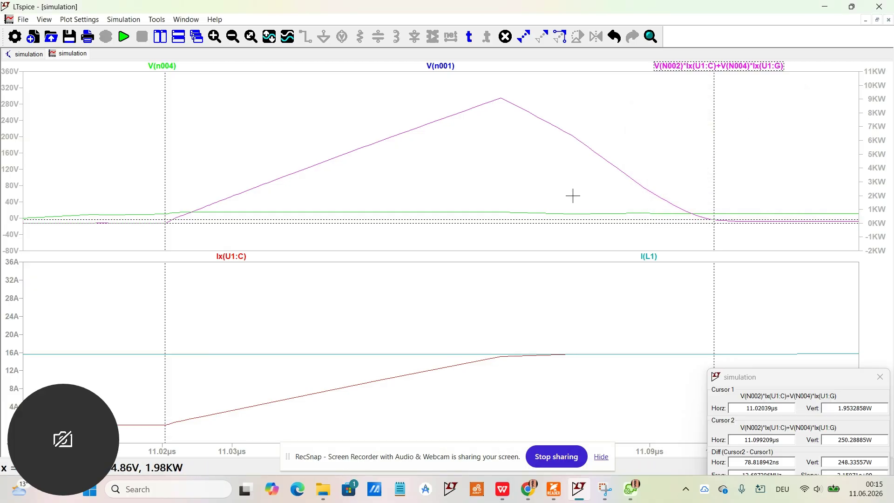
{"action": "key", "text": "Escape"}
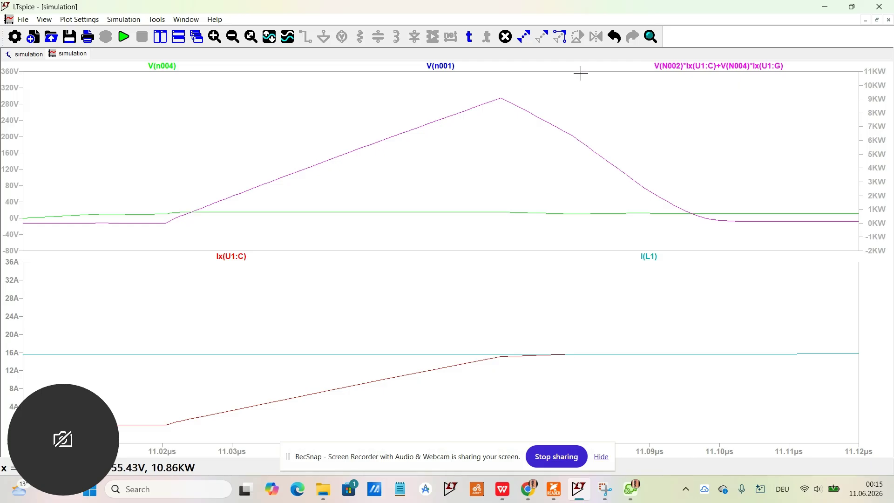
Undo the zooms to return to the full 30 µs view, keeping the IGBT power trace plotted
{"action": "left_click", "coordinate": [615, 37]}
{"action": "left_click", "coordinate": [615, 37]}
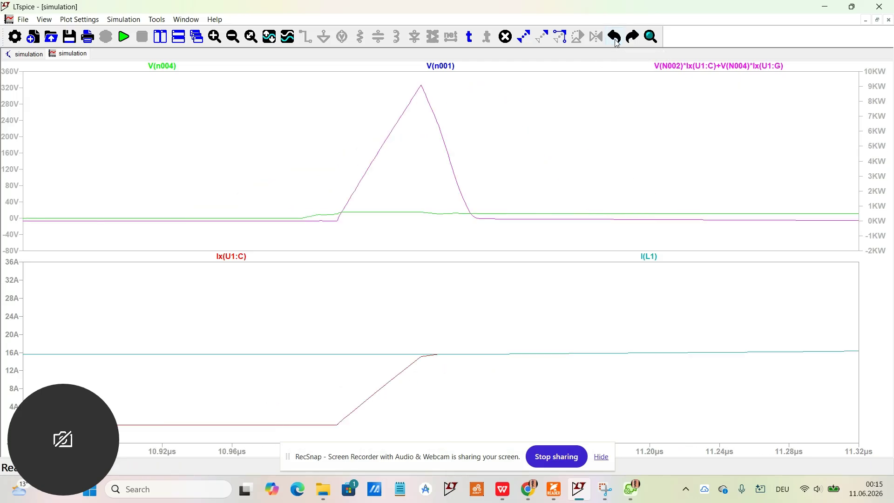
{"action": "left_click", "coordinate": [615, 38]}
{"action": "left_click", "coordinate": [615, 37]}
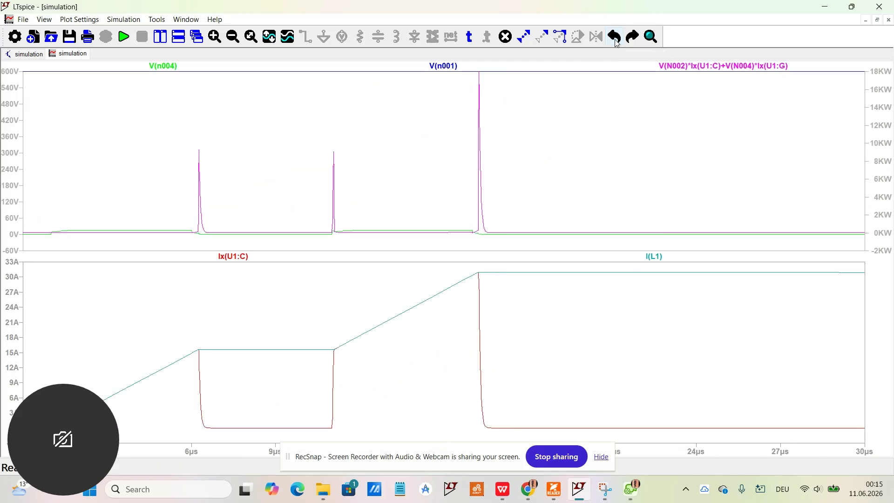
{"action": "left_click", "coordinate": [616, 37]}
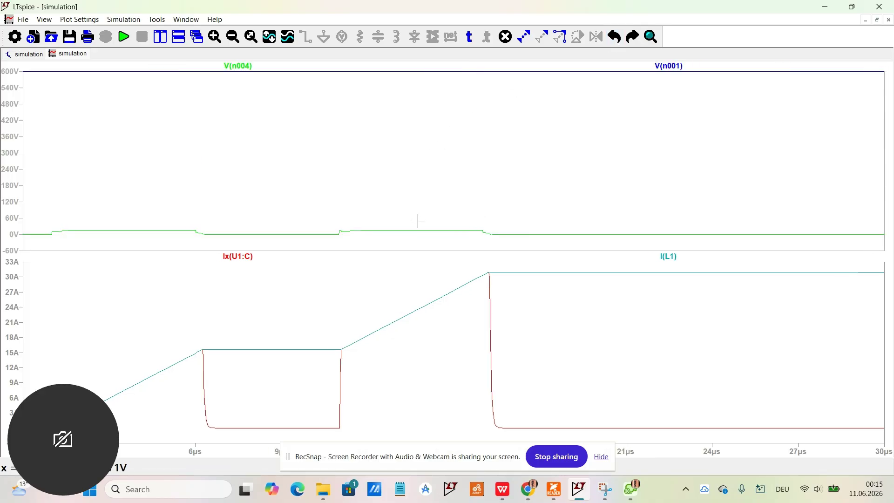
{"action": "left_click", "coordinate": [634, 39]}
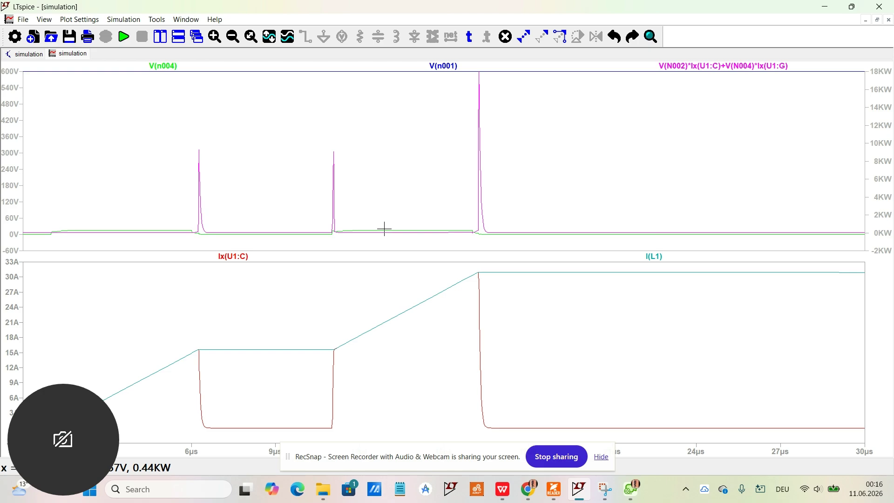
Zoom in on the second pulse from about 10.8 to 17.4 µs and attach both cursors to the IGBT power trace
{"action": "left_click_drag", "start_coordinate": [328, 102], "coordinate": [511, 279]}
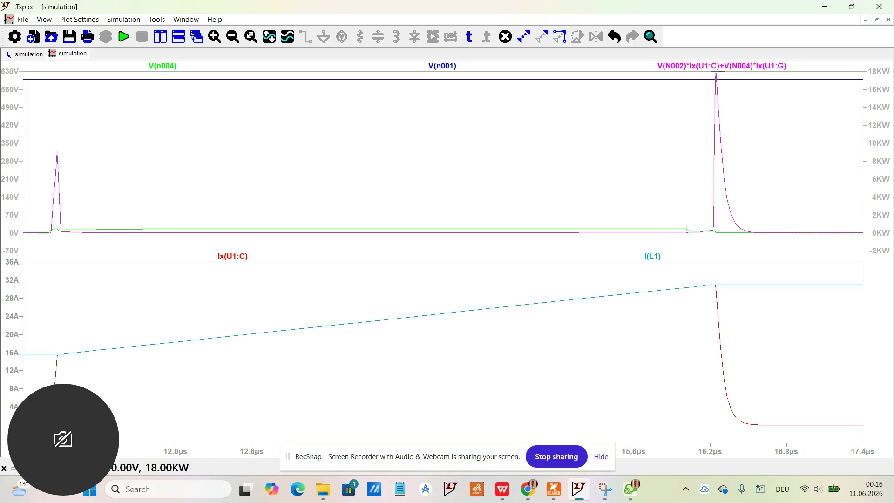
{"action": "right_click", "coordinate": [721, 71]}
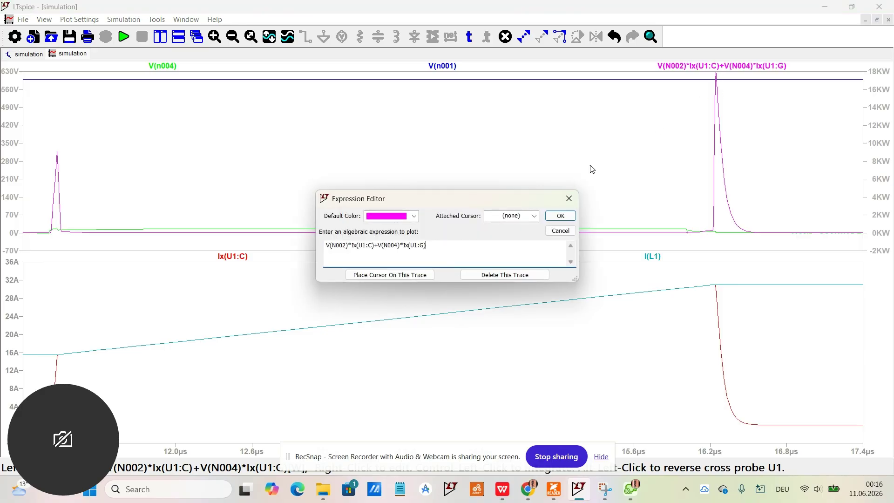
{"action": "left_click", "coordinate": [512, 216]}
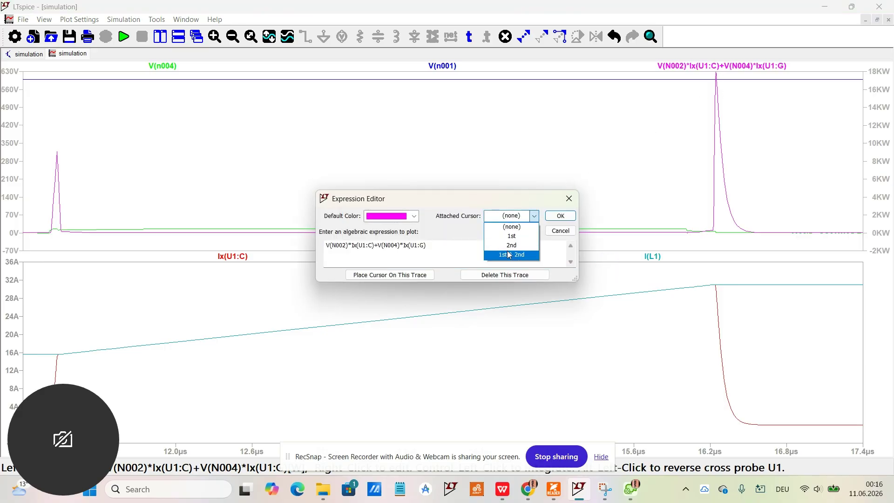
{"action": "left_click", "coordinate": [508, 254]}
{"action": "left_click", "coordinate": [574, 217]}
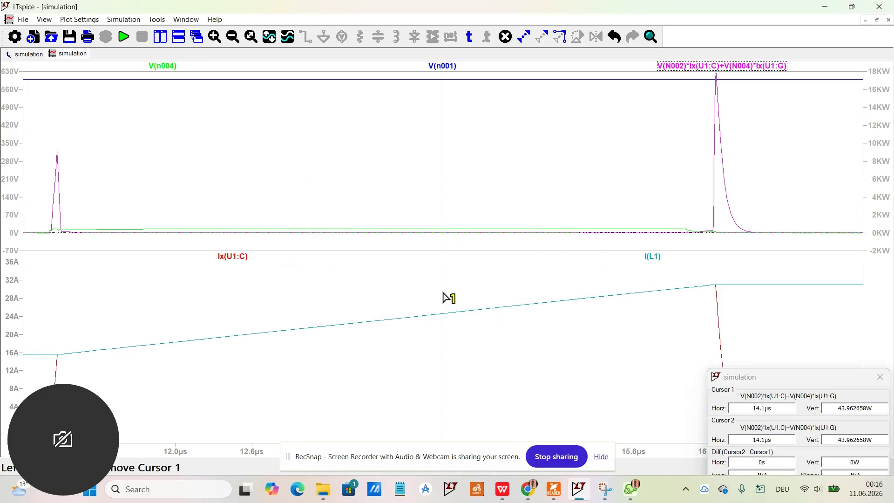
Place the first cursor at about 11.10 µs and the second at about 16.23 µs, and integrate the IGBT power trace over the displayed interval
{"action": "left_click_drag", "start_coordinate": [442, 298], "coordinate": [61, 278]}
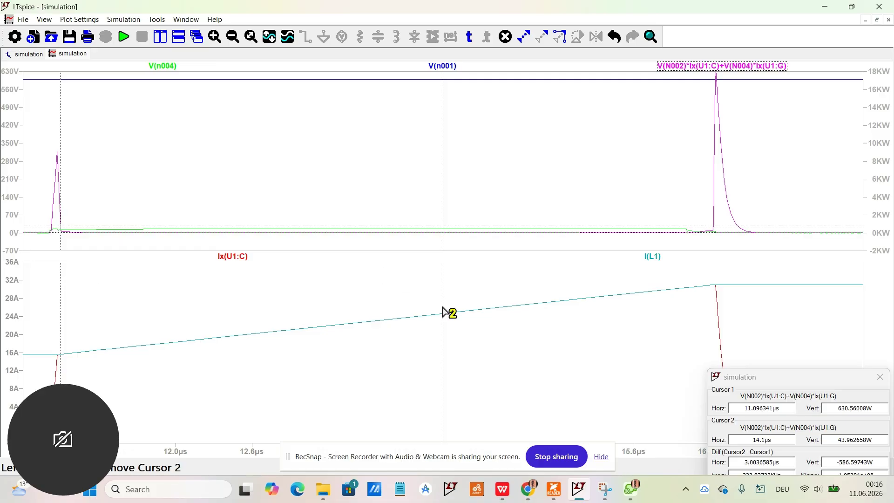
{"action": "left_click_drag", "start_coordinate": [444, 313], "coordinate": [716, 318]}
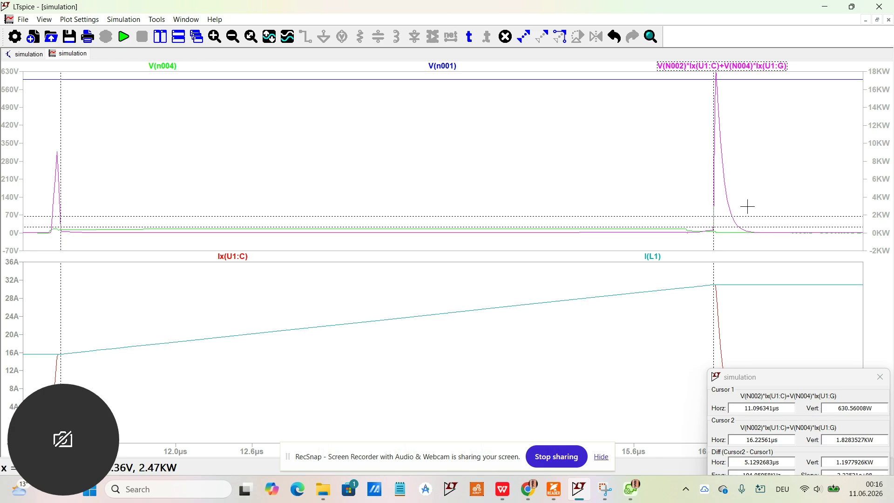
{"action": "left_click", "coordinate": [750, 68], "text": "ctrl"}
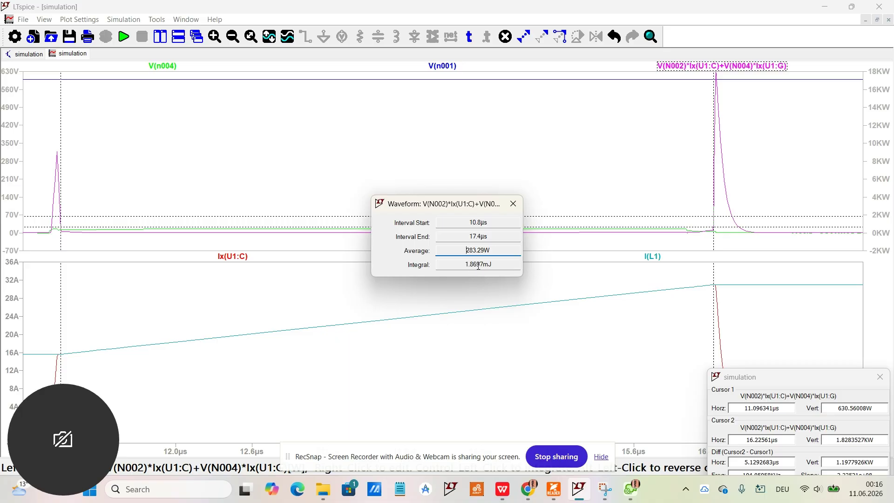
{"action": "left_click", "coordinate": [513, 203]}
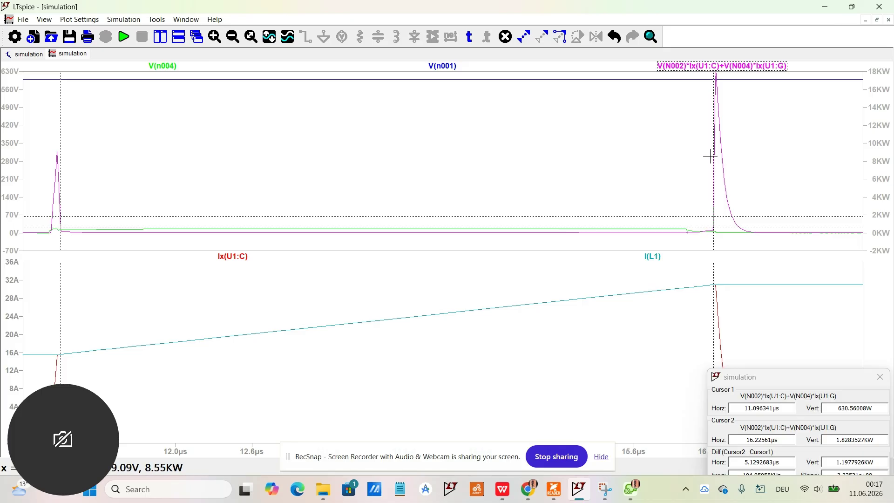
Return to the full 30 µs view of all waveforms, with the IGBT power trace still plotted
{"action": "left_click", "coordinate": [615, 38]}
{"action": "left_click", "coordinate": [616, 41]}
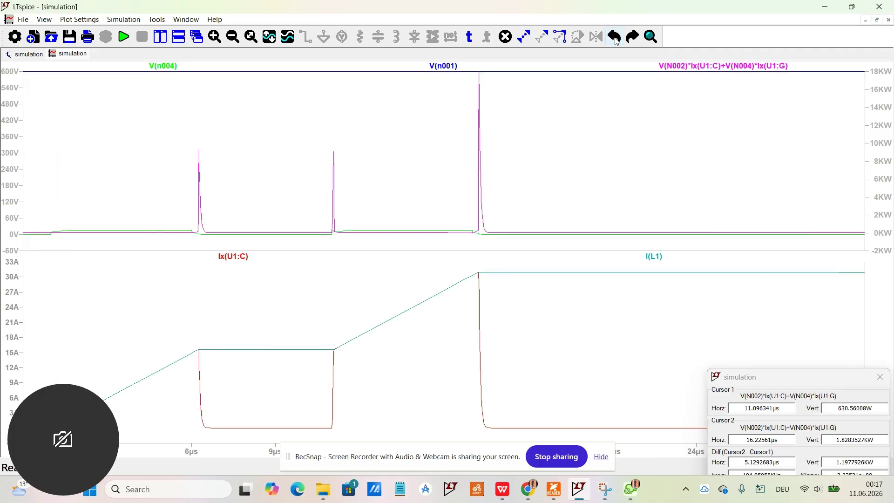
{"action": "left_click", "coordinate": [617, 41]}
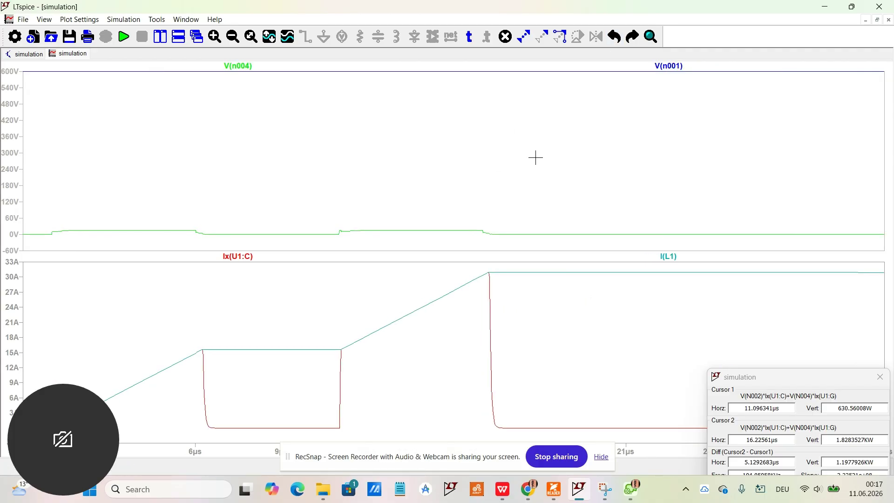
{"action": "left_click", "coordinate": [637, 40]}
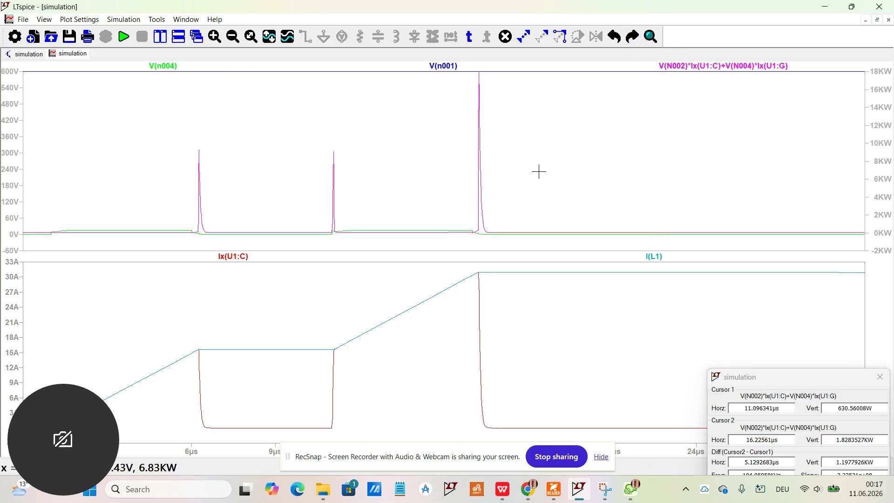
Zoom in on the second turn-off from about 16.20 to 16.42 µs and attach both cursors to the IGBT power trace
{"action": "left_click_drag", "start_coordinate": [468, 67], "coordinate": [512, 258]}
{"action": "left_click_drag", "start_coordinate": [193, 75], "coordinate": [367, 259]}
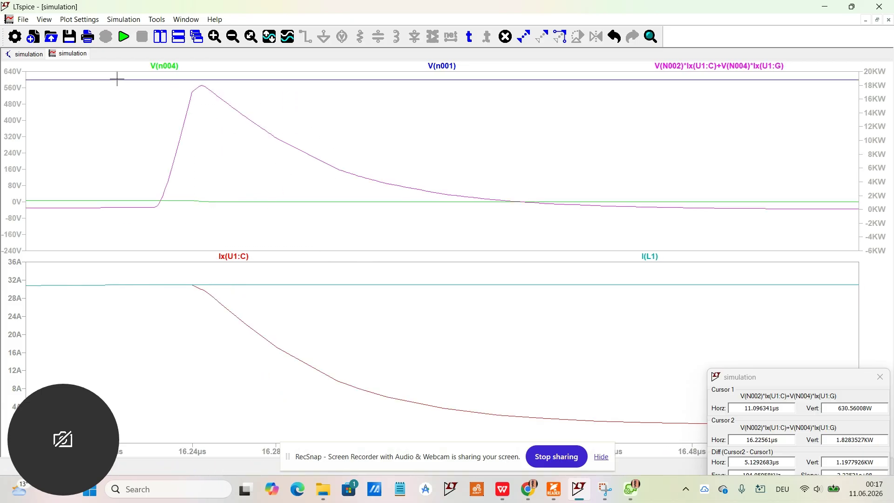
{"action": "left_click_drag", "start_coordinate": [119, 75], "coordinate": [535, 242]}
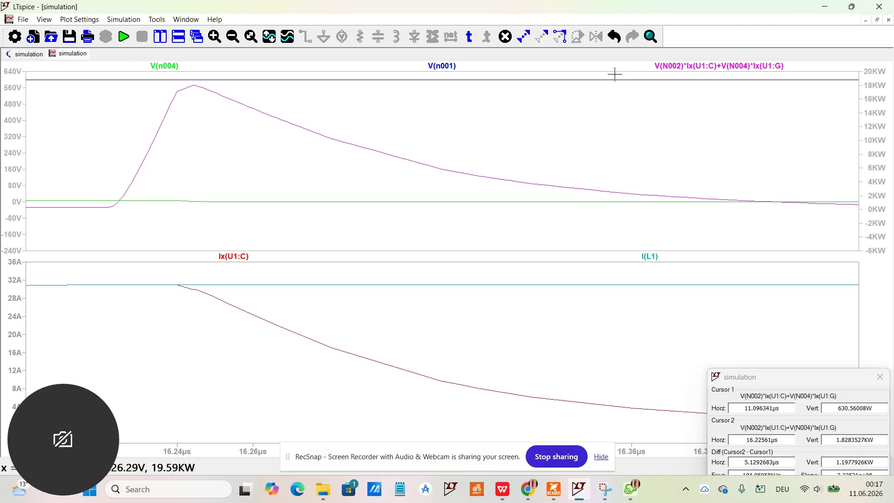
{"action": "right_click", "coordinate": [742, 70]}
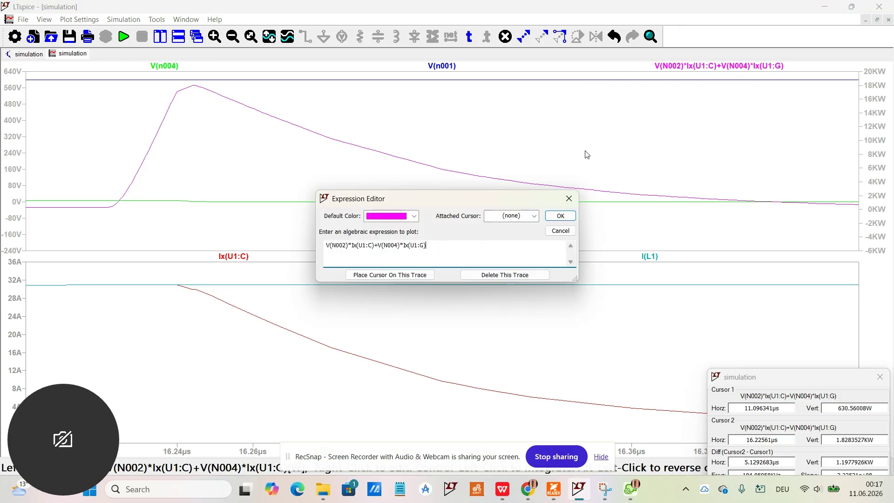
{"action": "left_click", "coordinate": [511, 216]}
{"action": "left_click", "coordinate": [507, 256]}
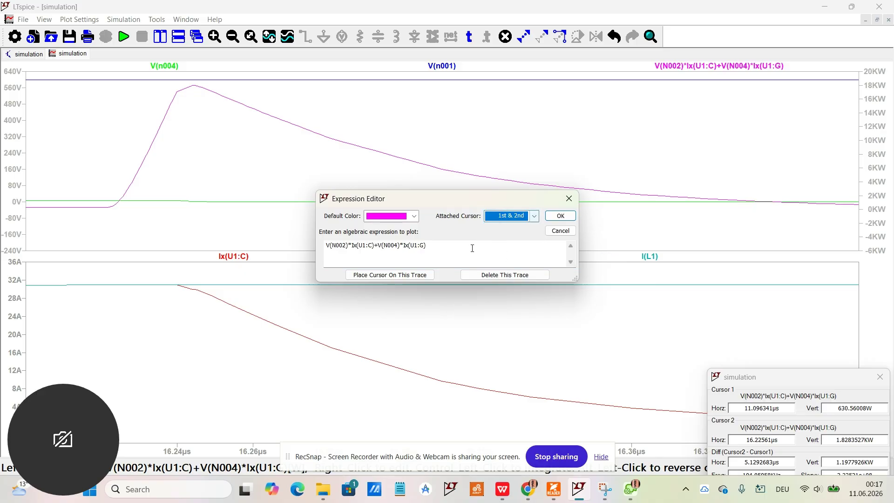
{"action": "left_click", "coordinate": [572, 216]}
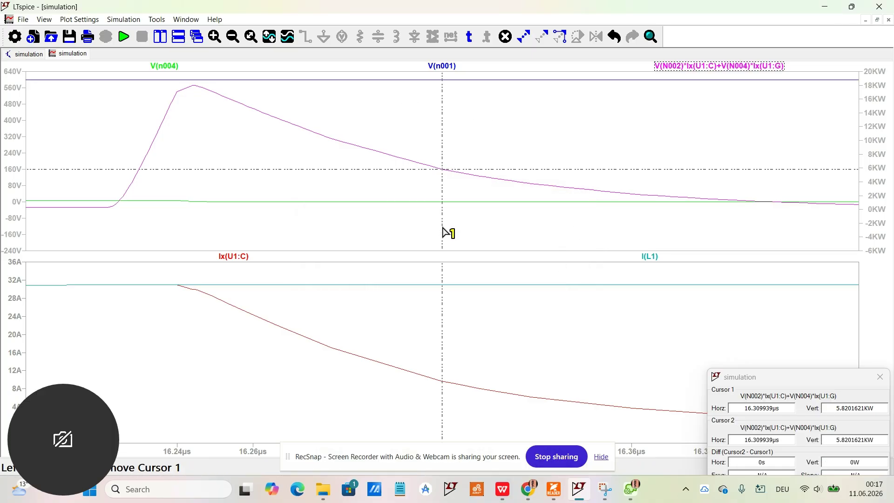
Place the first cursor at about 16.222 µs and the second at about 16.396 µs, and integrate the IGBT power trace over the displayed interval
{"action": "left_click_drag", "start_coordinate": [442, 230], "coordinate": [110, 211]}
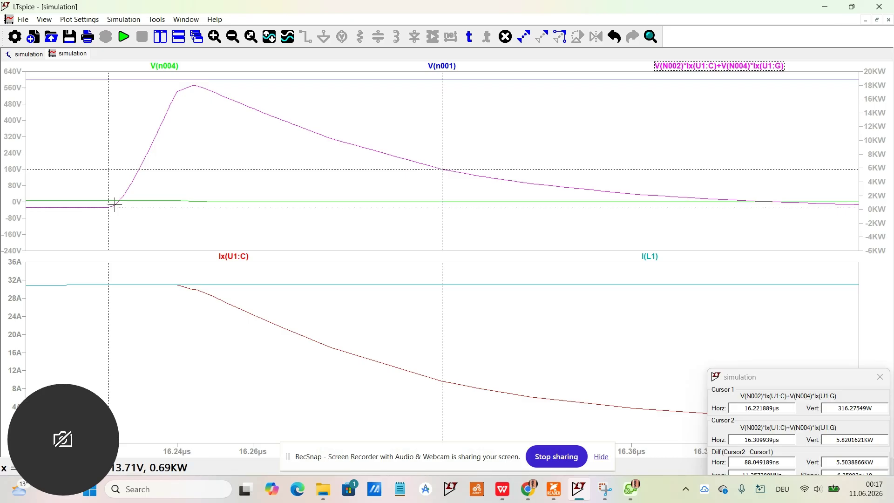
{"action": "left_click_drag", "start_coordinate": [442, 242], "coordinate": [769, 241]}
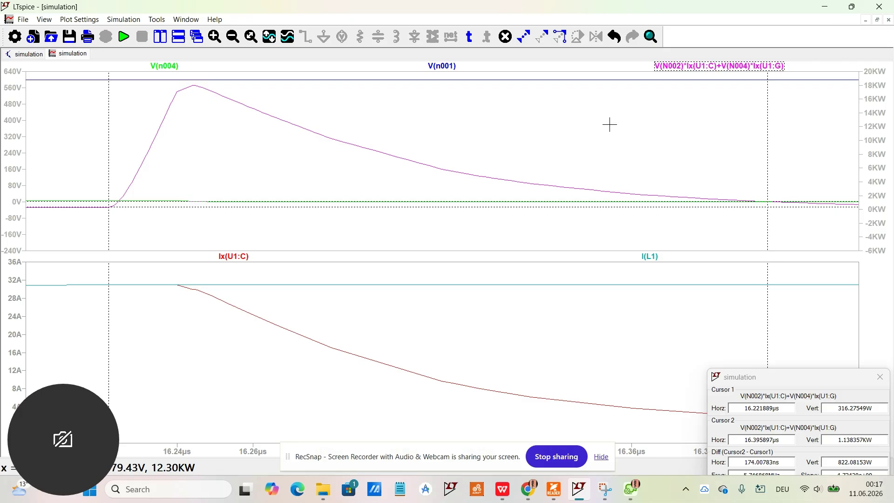
{"action": "left_click", "coordinate": [731, 69], "text": "ctrl"}
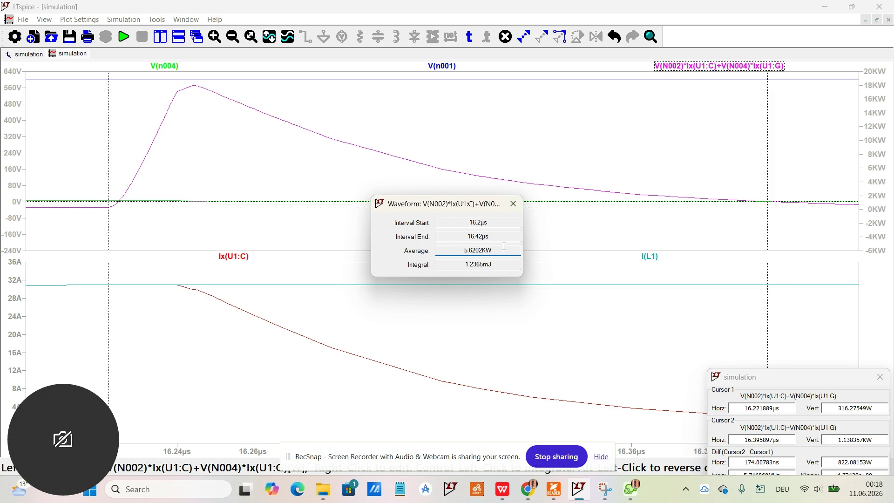
{"action": "left_click", "coordinate": [514, 209]}
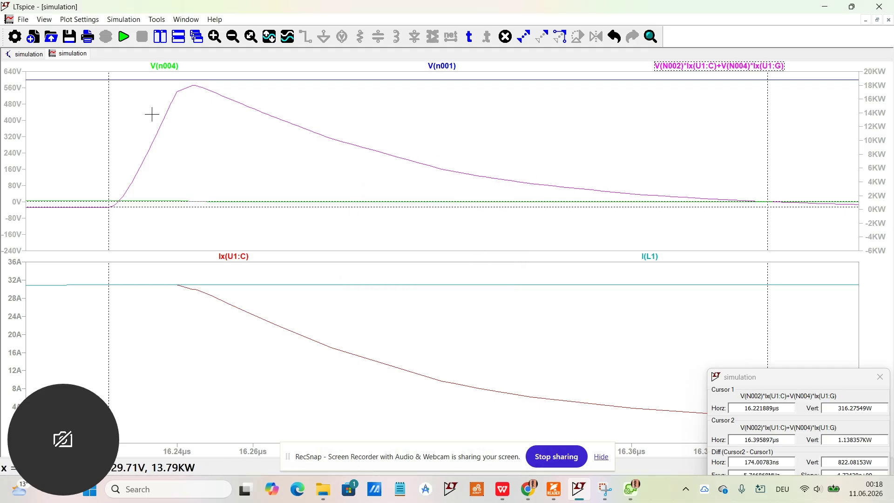
Undo the turn-off zooms and the addition of the IGBT power trace, leaving the full 30 µs voltage and current plots
{"action": "left_click", "coordinate": [613, 35]}
{"action": "left_click", "coordinate": [616, 38]}
{"action": "left_click", "coordinate": [617, 41]}
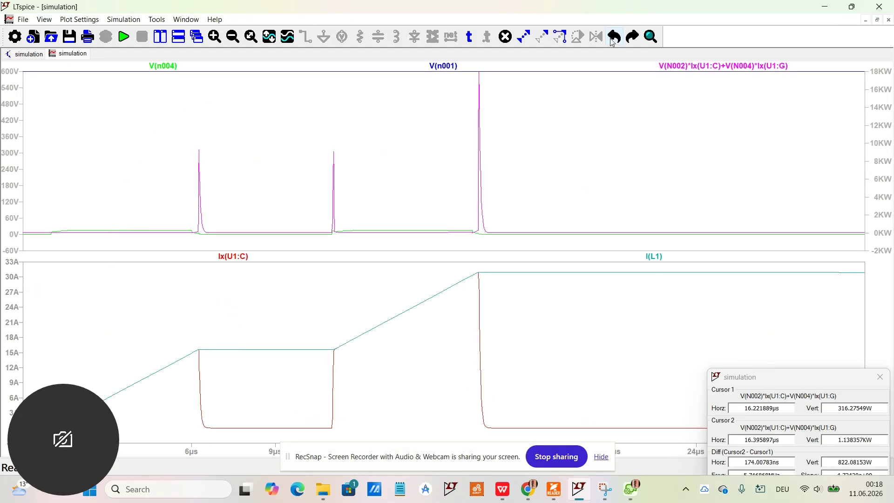
{"action": "left_click", "coordinate": [612, 41]}
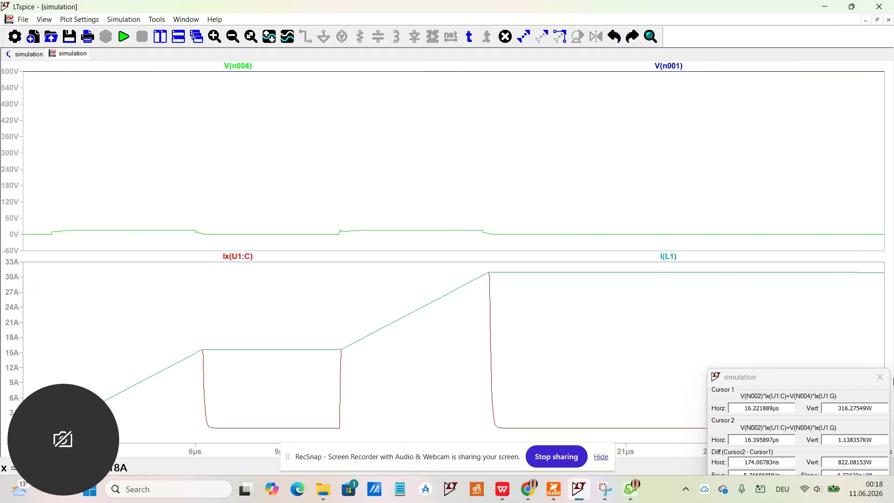
Close the cursor readout and restore the waveform window to its tiled size beside the schematic
{"action": "left_click", "coordinate": [849, 379]}
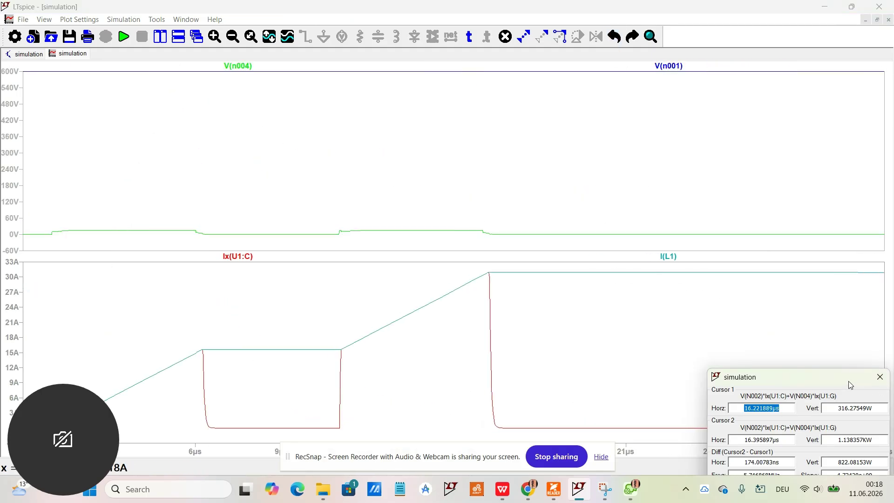
{"action": "left_click", "coordinate": [879, 377]}
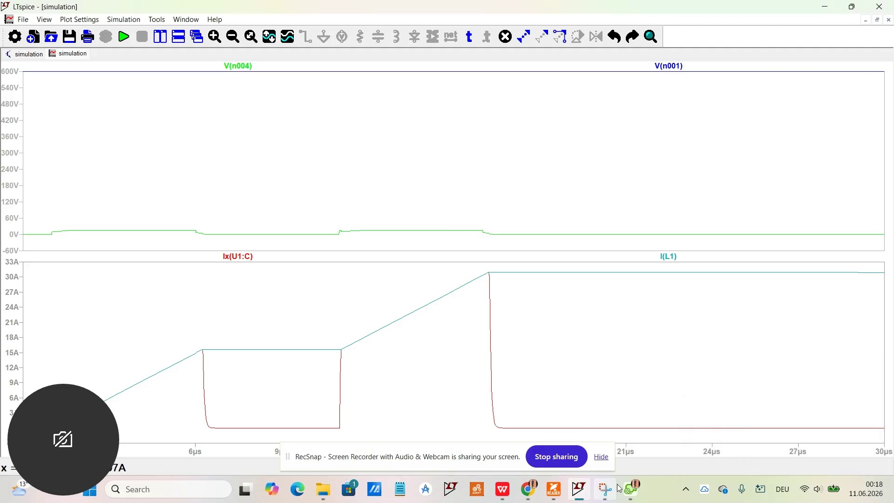
{"action": "left_click", "coordinate": [878, 20]}
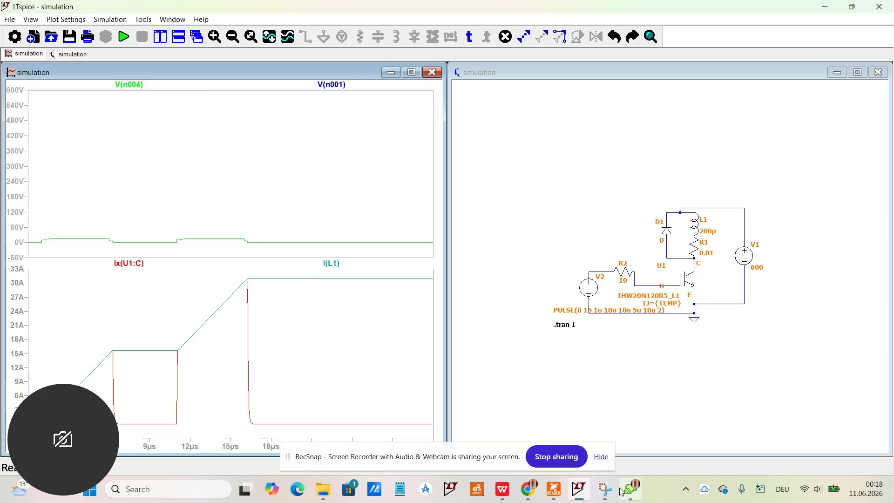
{"action": "mouse_move", "coordinate": [634, 488]}
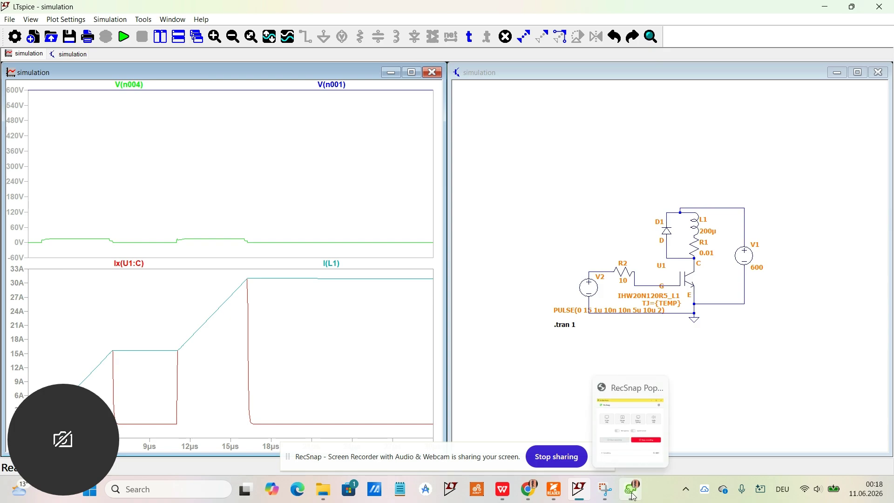
{"action": "left_click", "coordinate": [634, 494]}
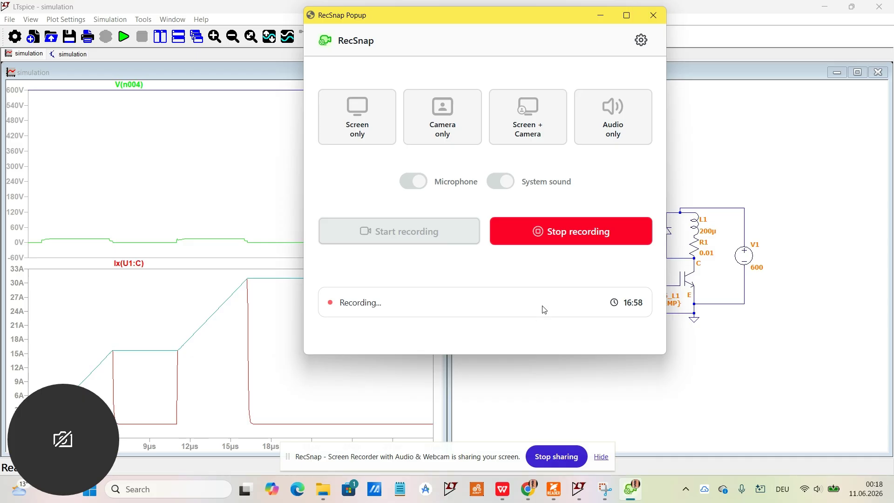